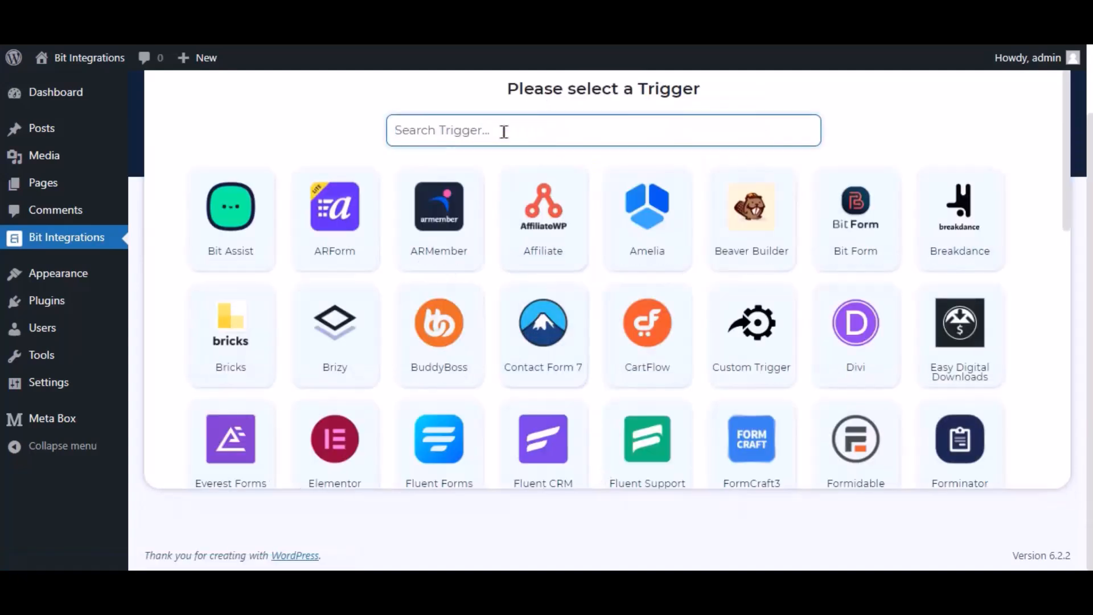
Select MB Frontend Submission as the trigger with the Bit Integrations form, and continue to the action selection
type("m")
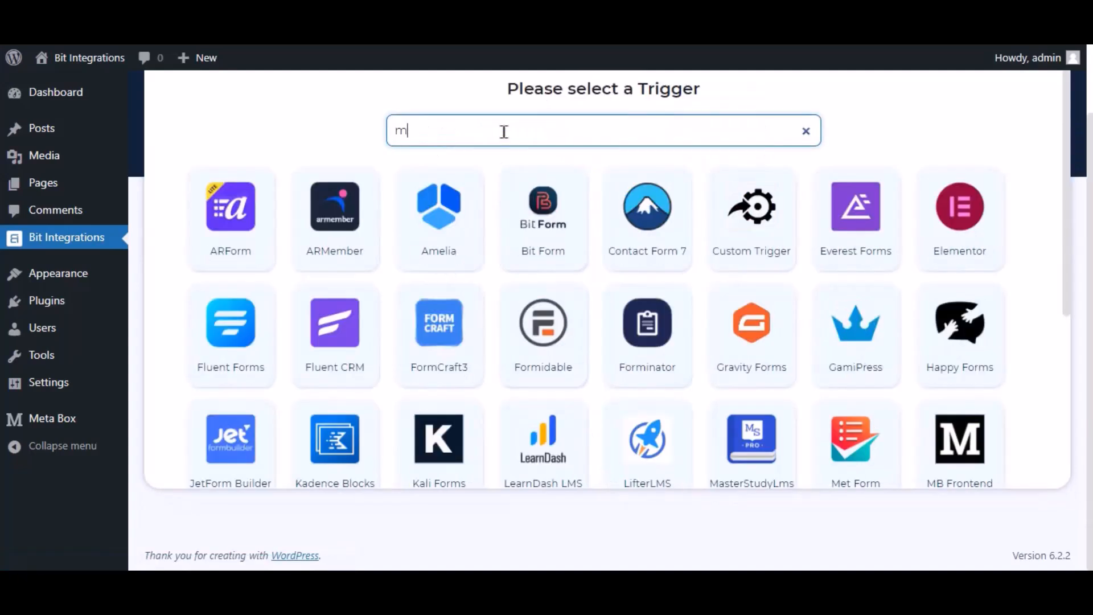
type("b front")
left_click(595, 233)
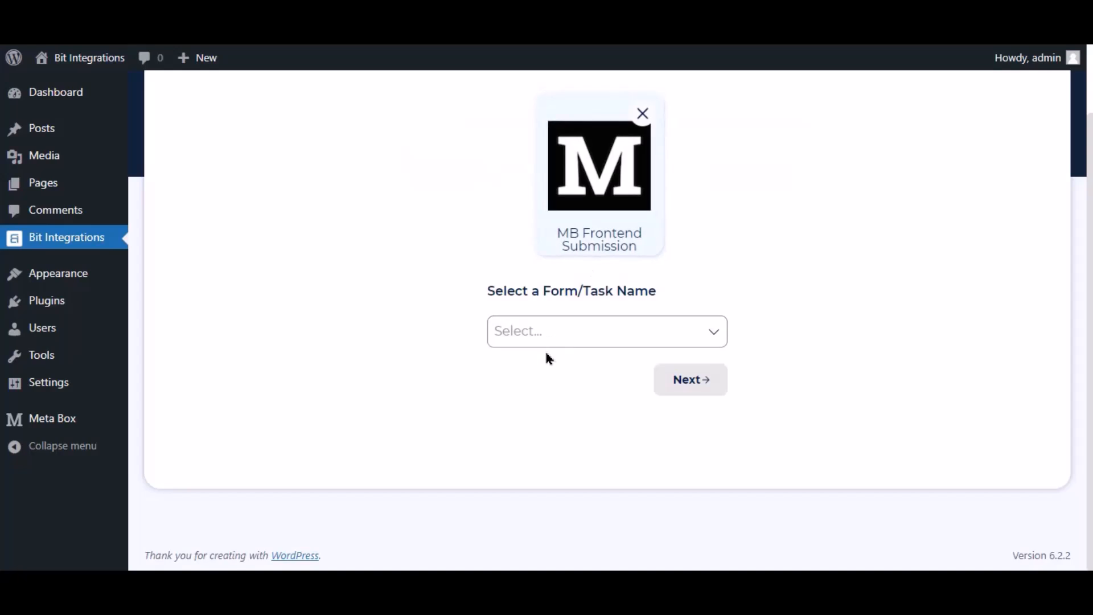
left_click(539, 334)
left_click(555, 370)
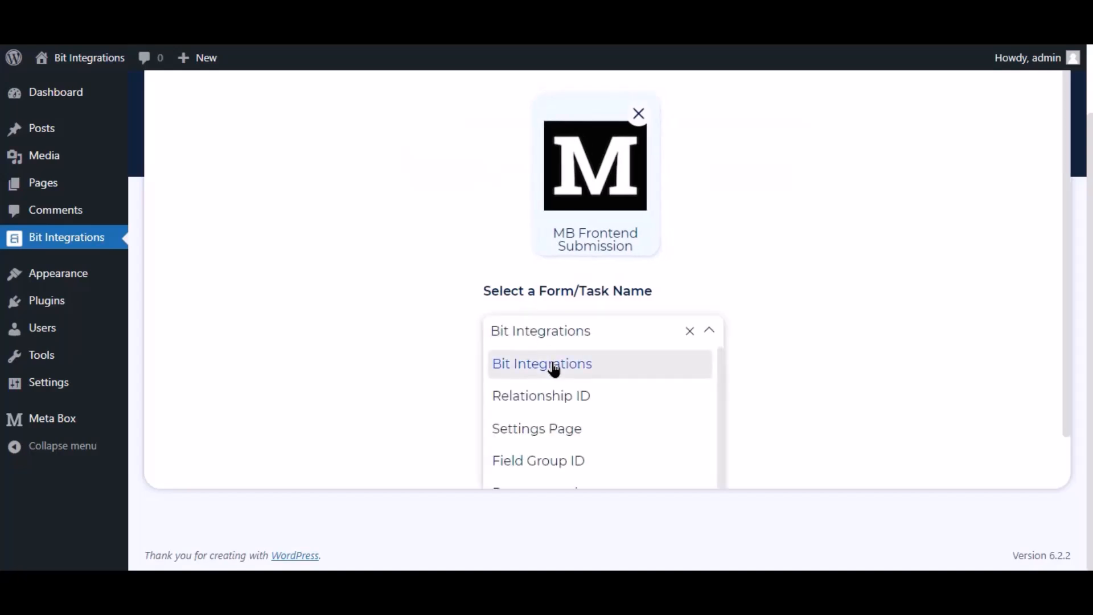
left_click(691, 380)
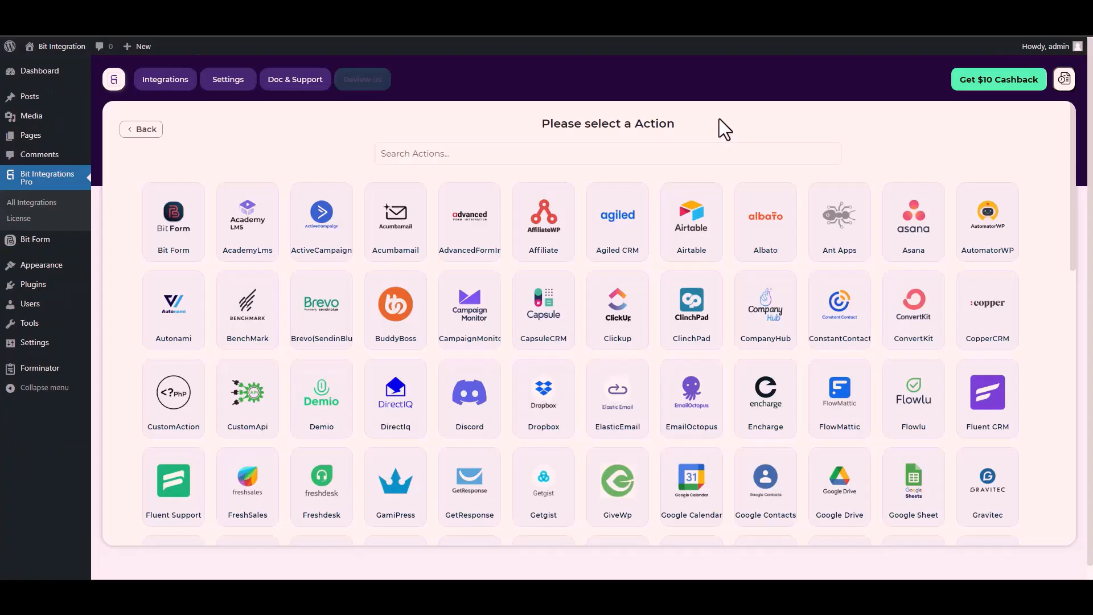
Find the CustomApi action and select it for the integration
left_click(667, 153)
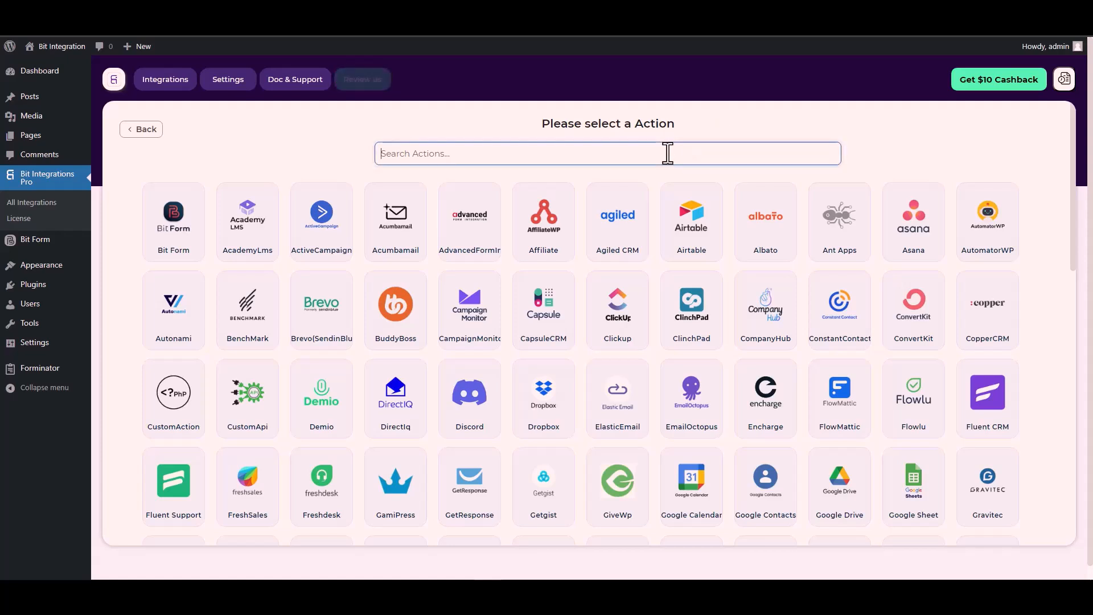
type("cus")
left_click(625, 234)
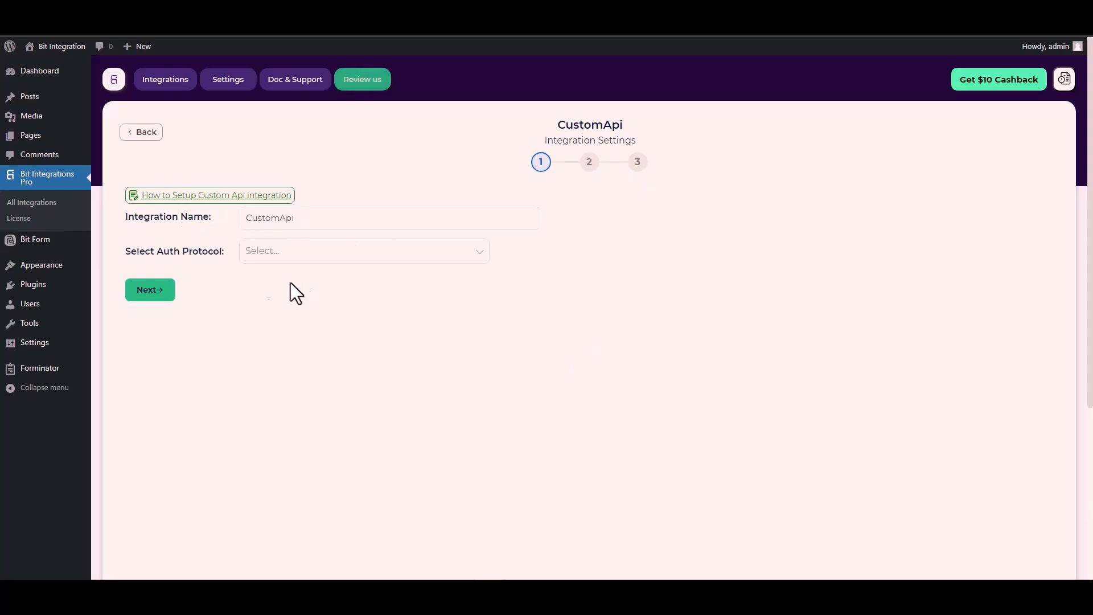
Set the auth protocol to API Key and copy the header name Bitform-Api-Key from the Bit Form documentation into the Key field
left_click(279, 253)
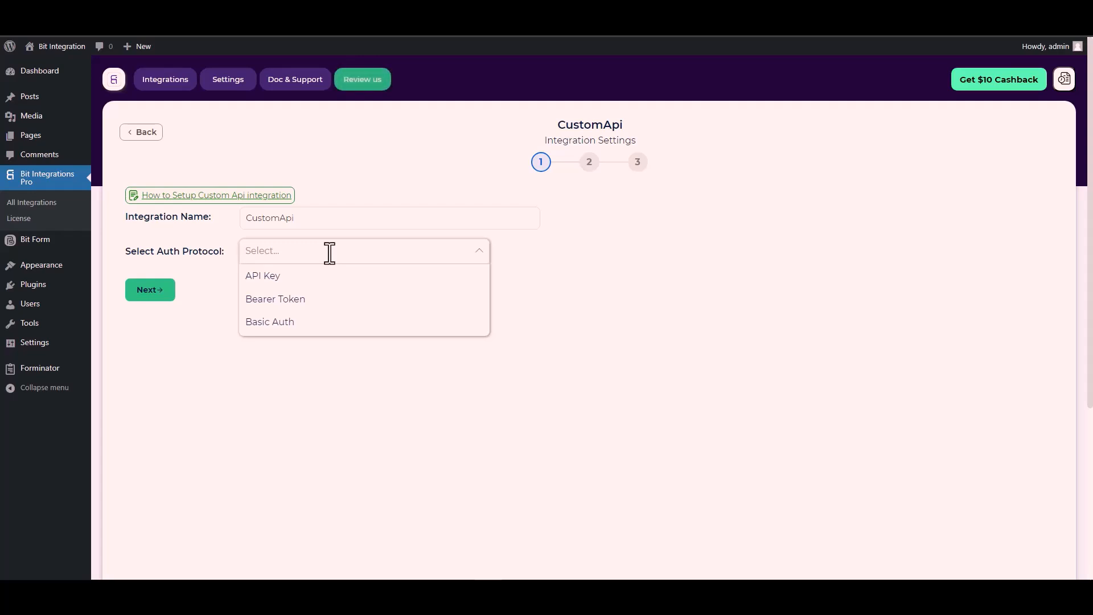
left_click(282, 276)
left_click(237, 306)
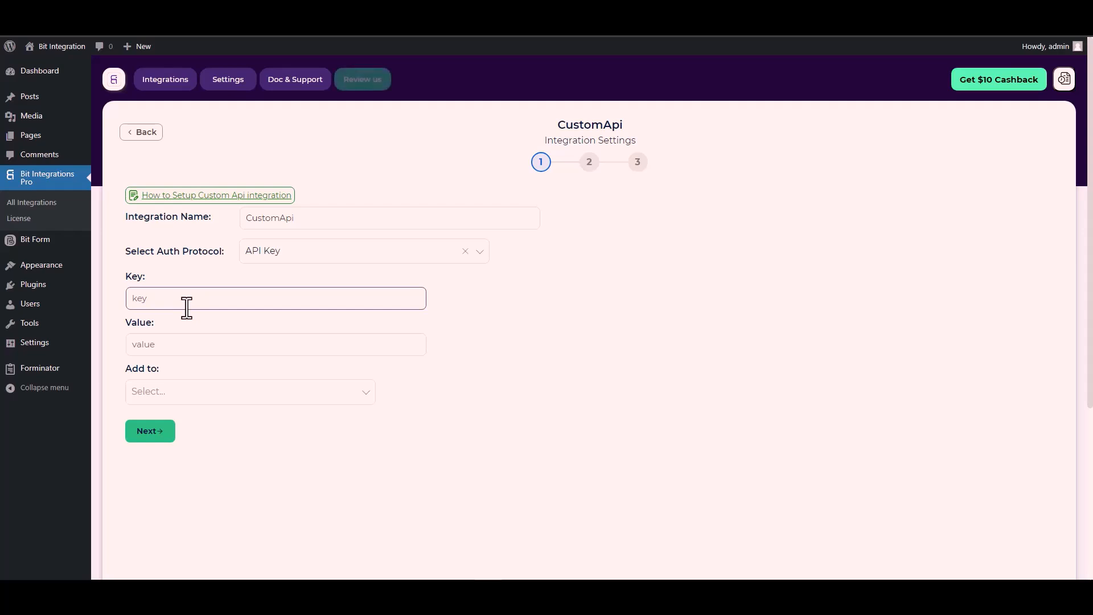
left_click(139, 276)
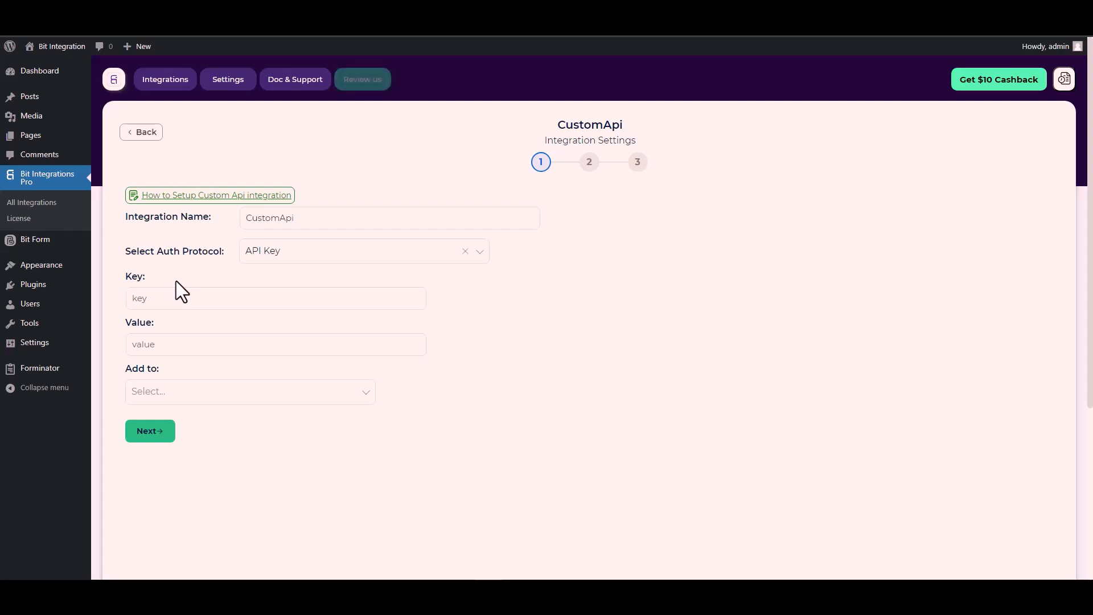
left_click(162, 296)
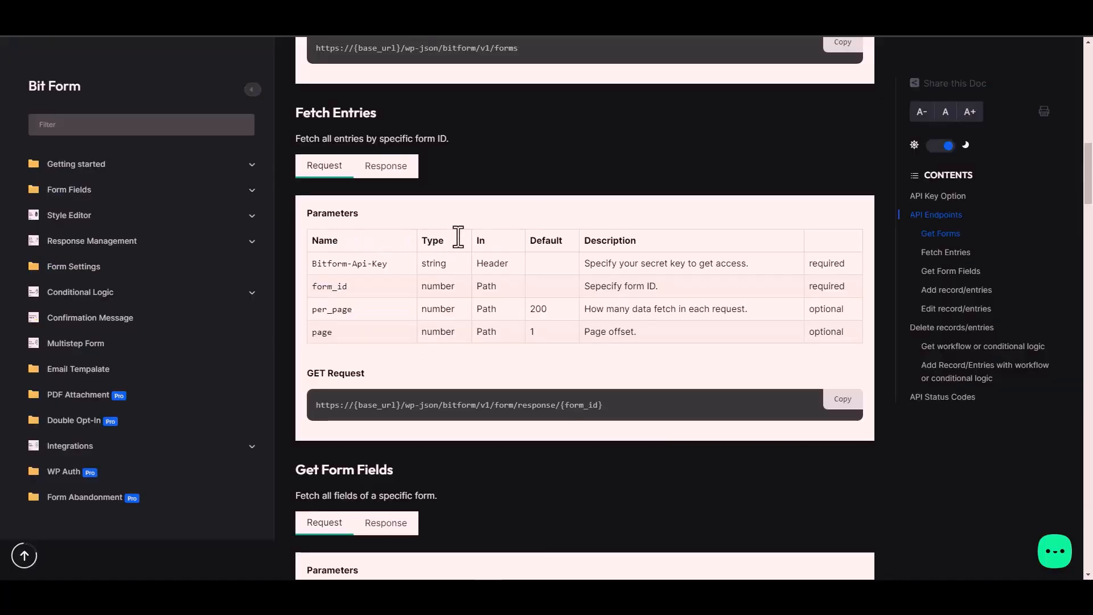
triple_click(370, 263)
key("ctrl+c")
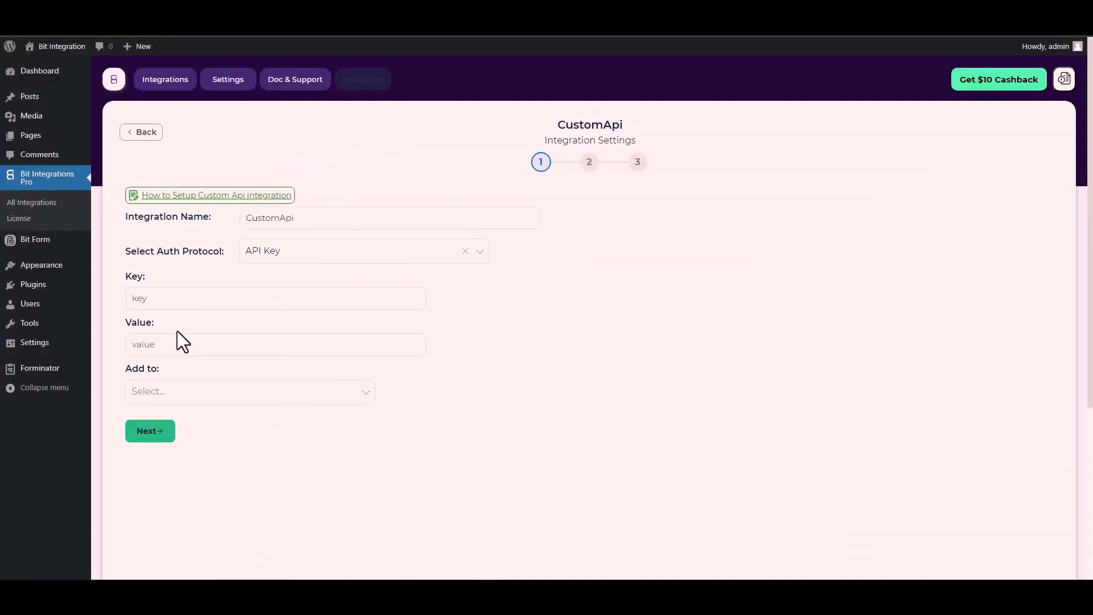
left_click(181, 299)
key("ctrl+v")
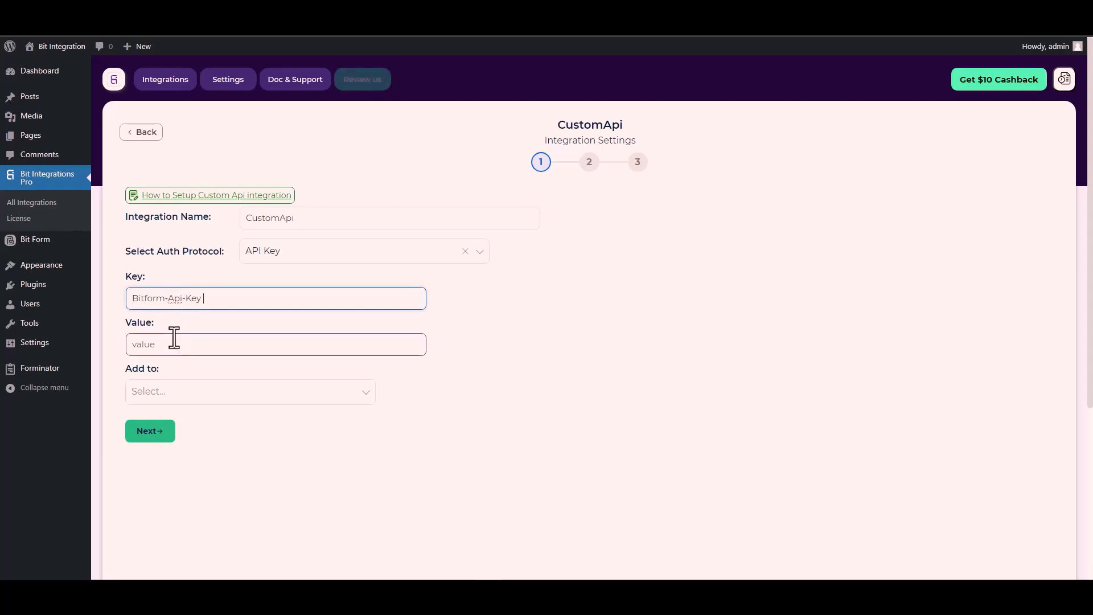
Copy the API key from Bit Form's API settings and paste it as the authorization value in the CustomApi settings
left_click(144, 342)
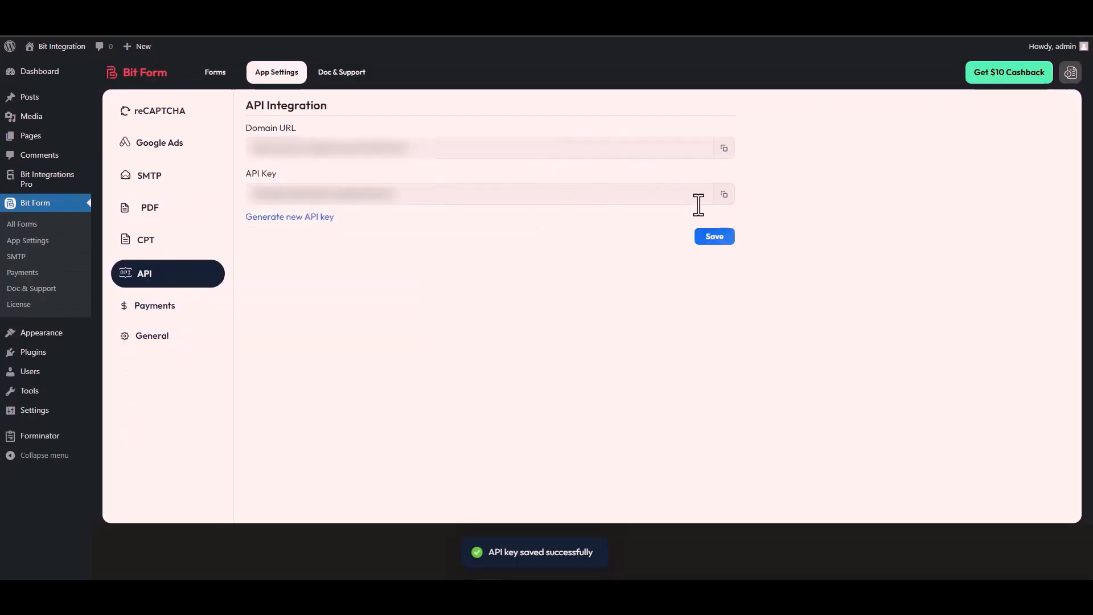
left_click(724, 195)
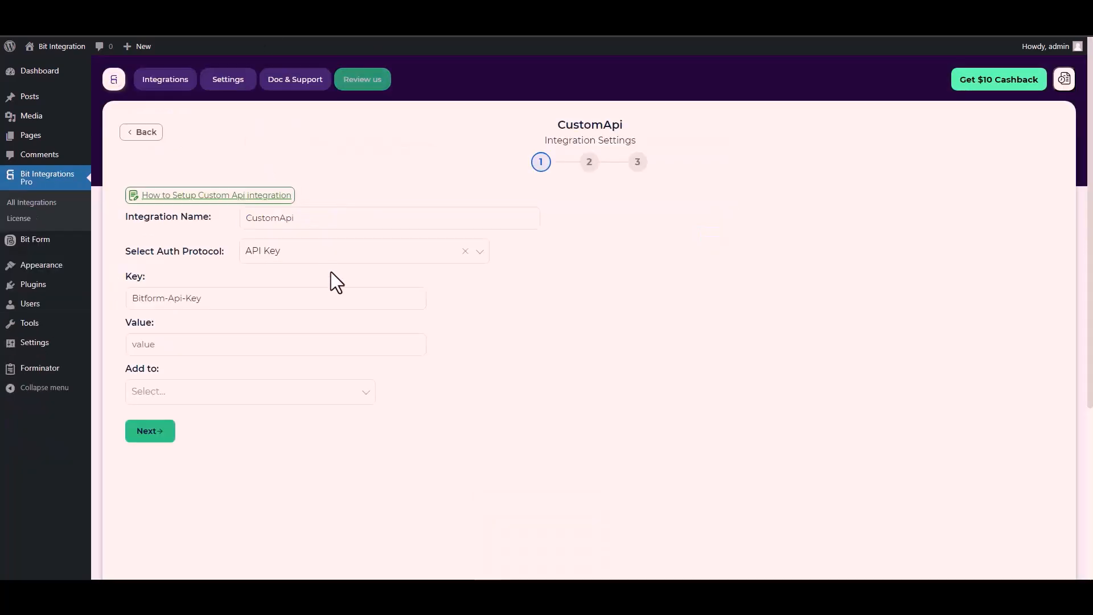
left_click(153, 345)
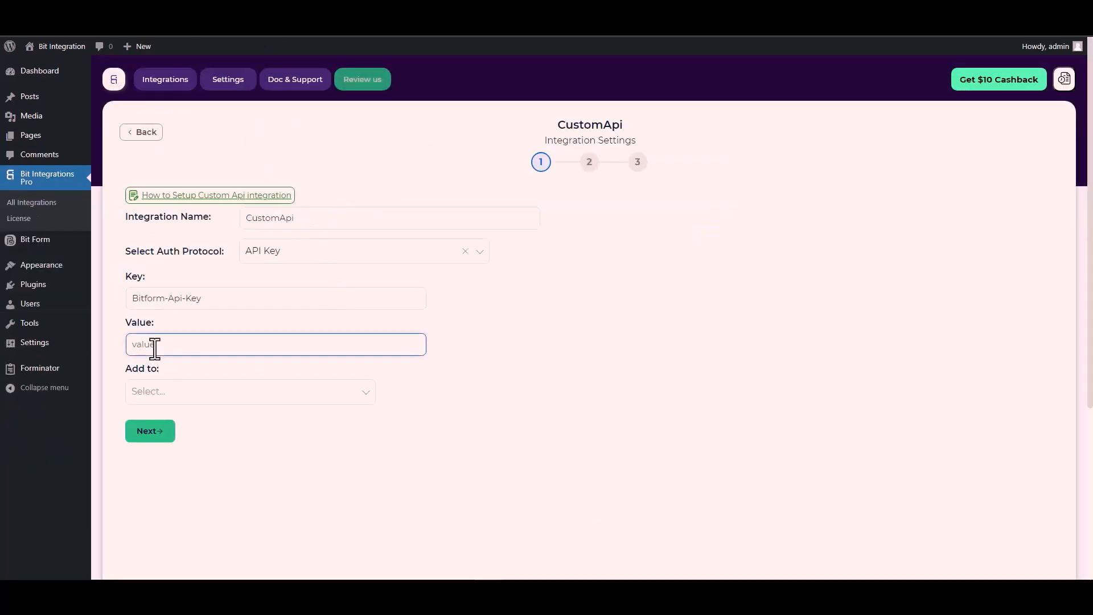
key("ctrl+v")
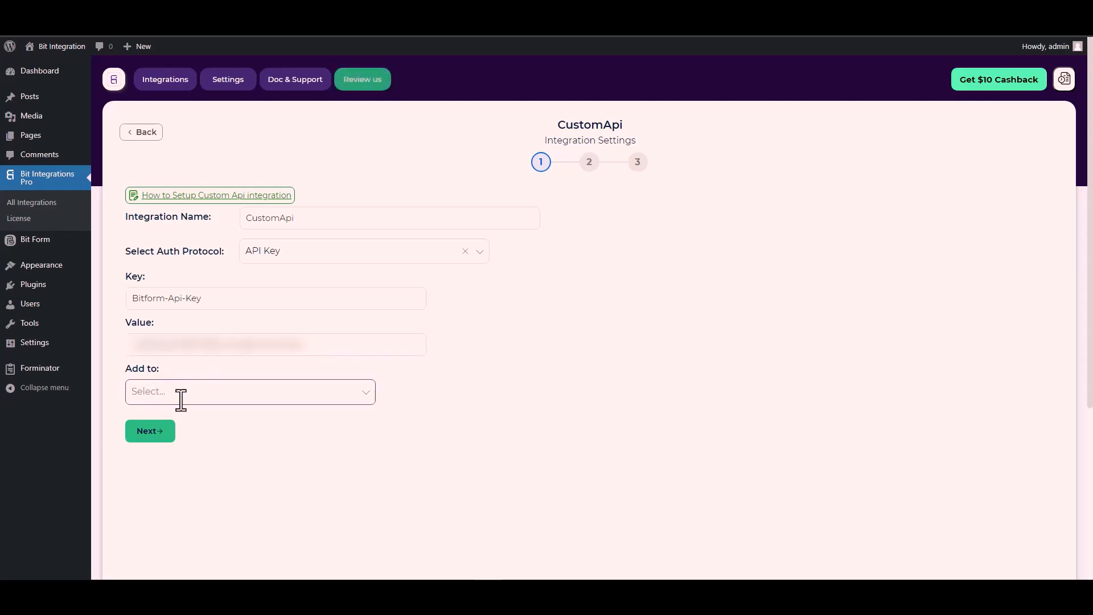
Check the key's location in the Bit Form documentation, set it to be added to the Header, and continue to the request settings
left_click(179, 397)
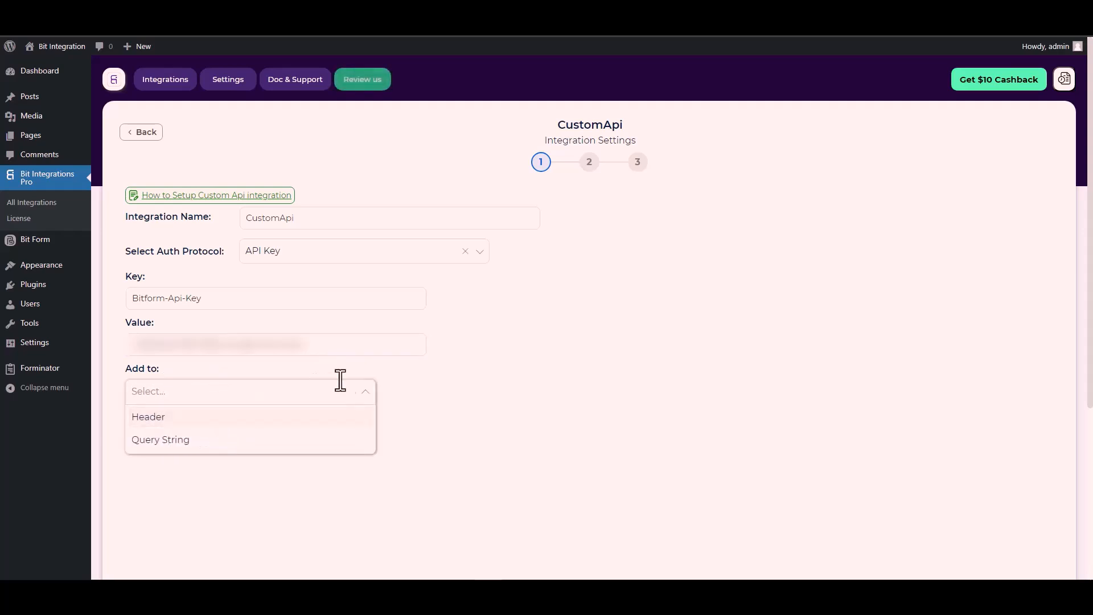
left_click(547, 403)
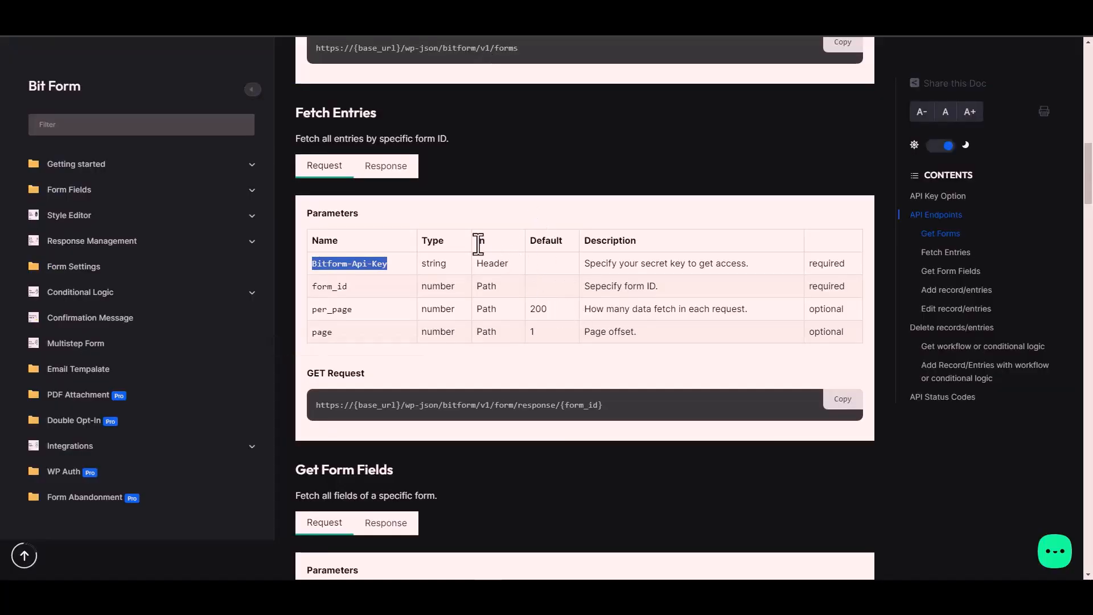
left_click(499, 264)
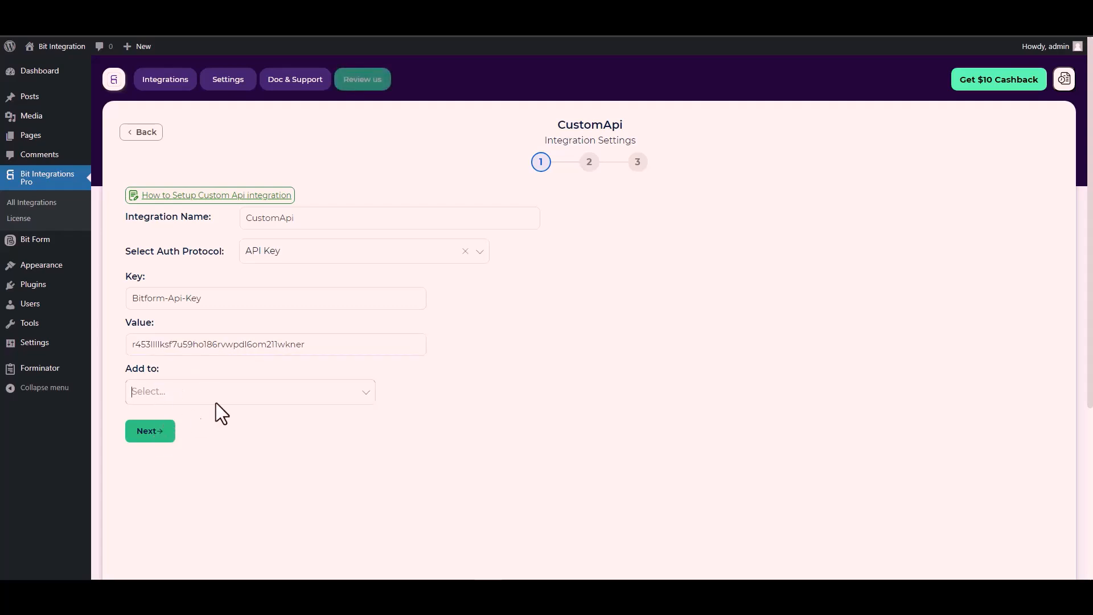
left_click(285, 389)
left_click(166, 421)
left_click(152, 432)
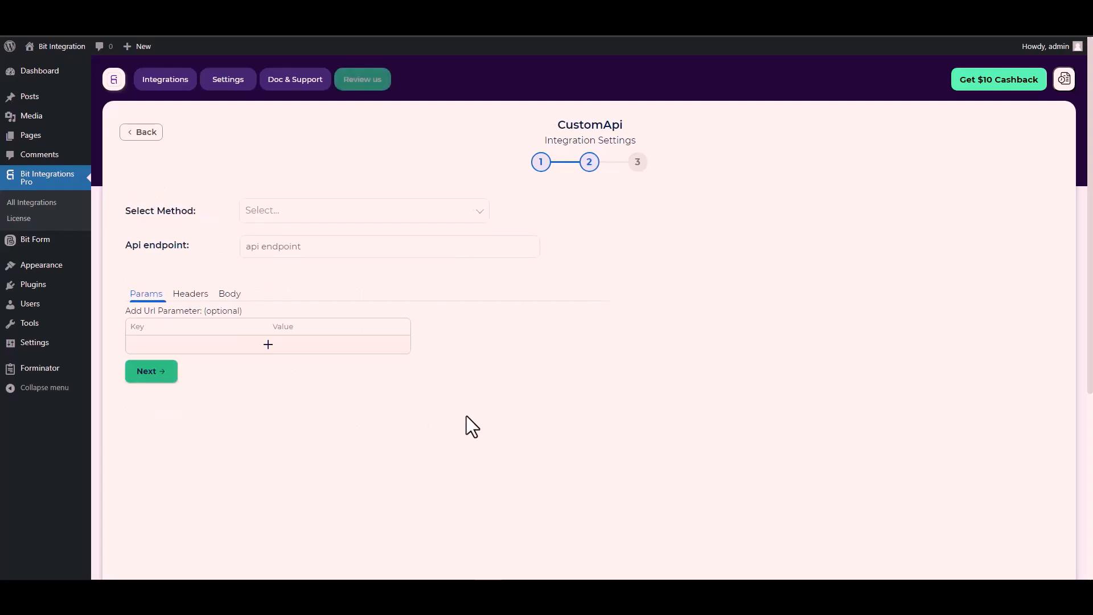
Set the request method to POST and paste the Fetch Entries request URL from the Bit Form documentation as the API endpoint
left_click(281, 214)
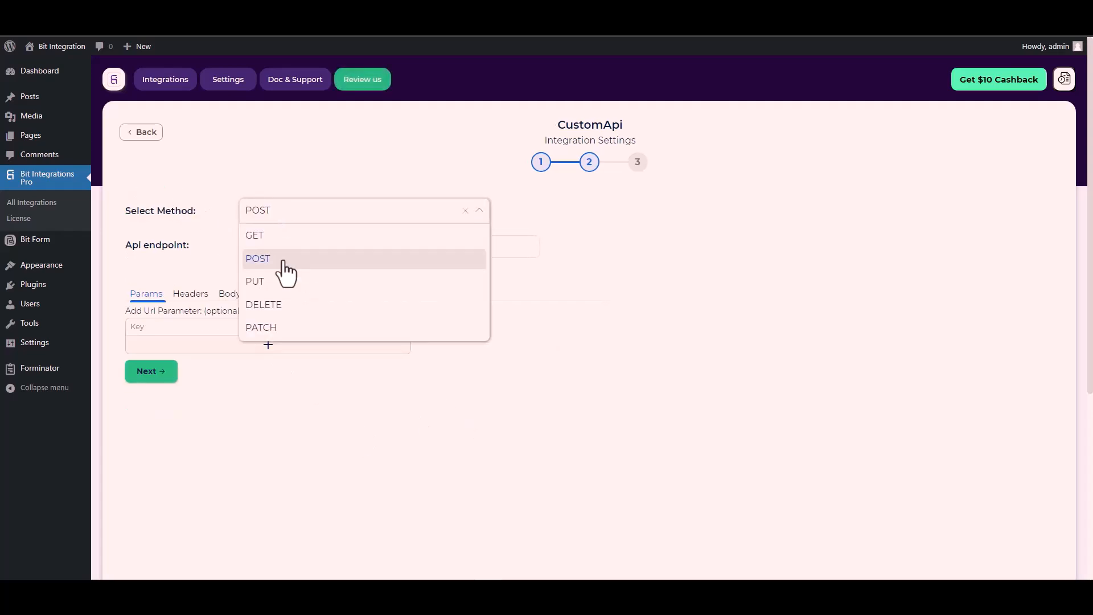
left_click(285, 260)
scroll(193, 241, "down", 1)
left_click(273, 193)
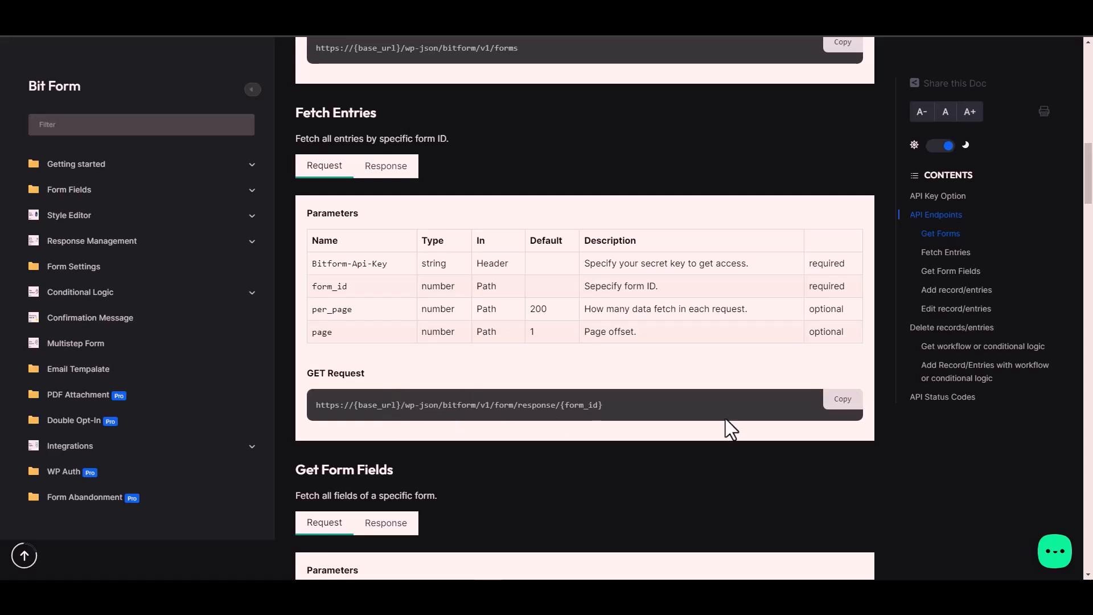
left_click(847, 405)
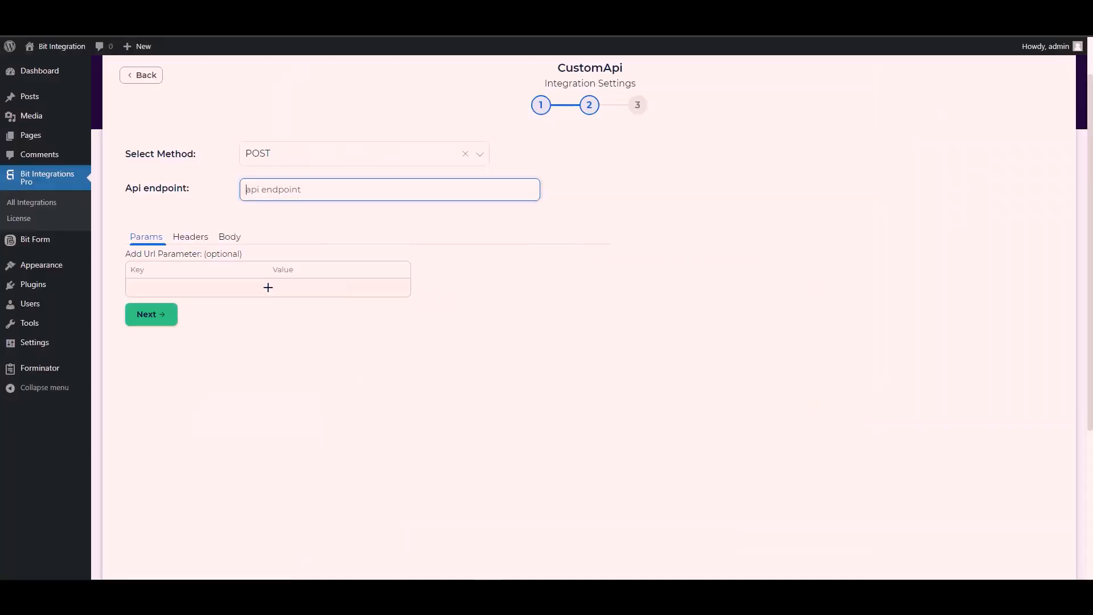
left_click(284, 190)
key("ctrl+v")
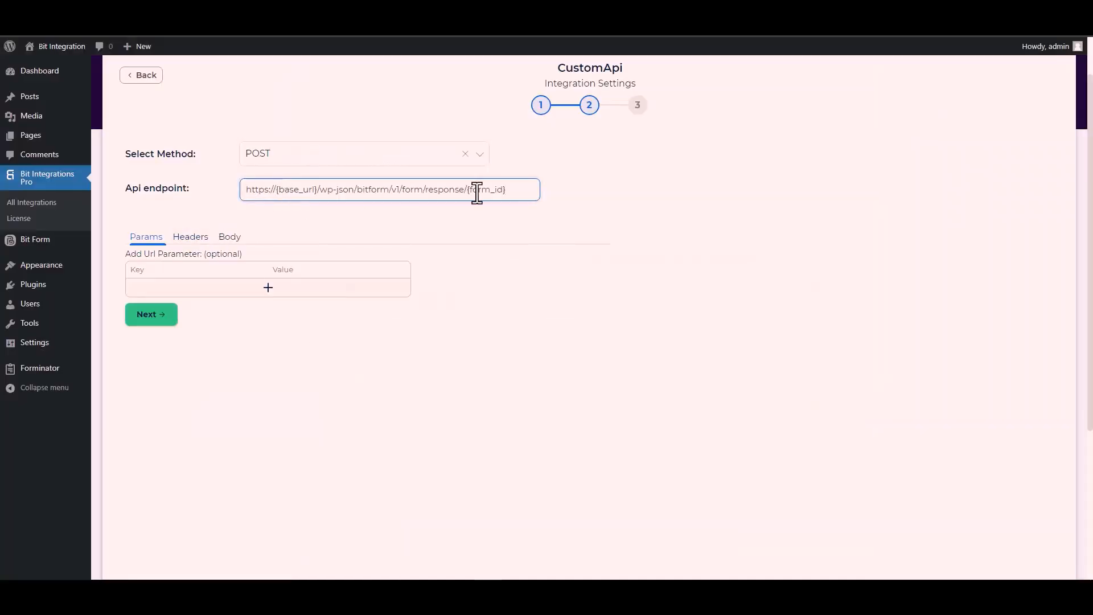
Replace the {form_id} placeholder in the API endpoint with form ID 1
left_click_drag(506, 191, 472, 190)
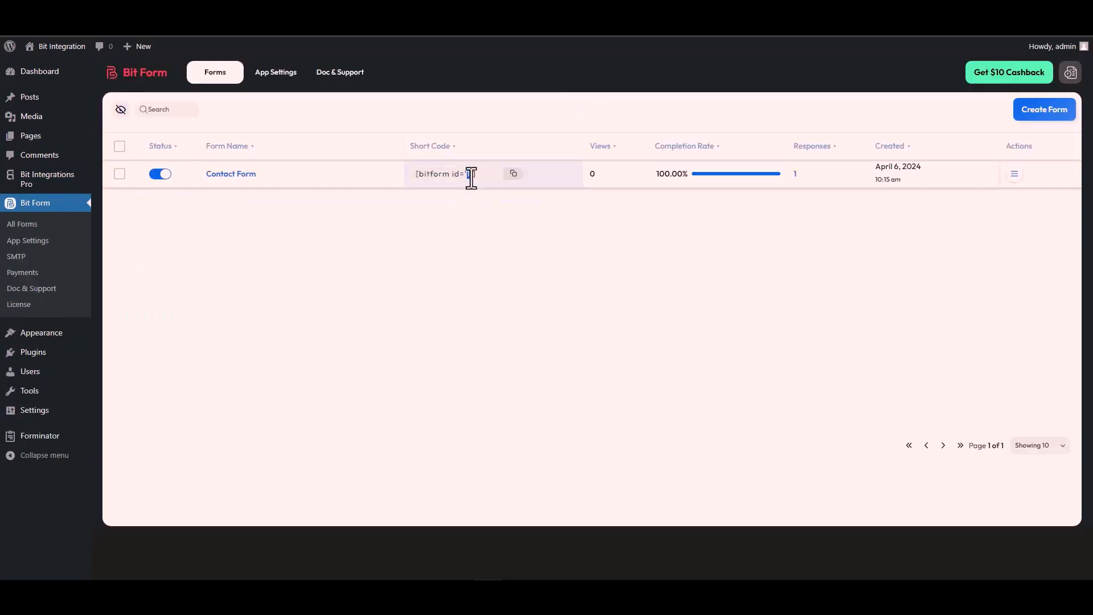
double_click(467, 173)
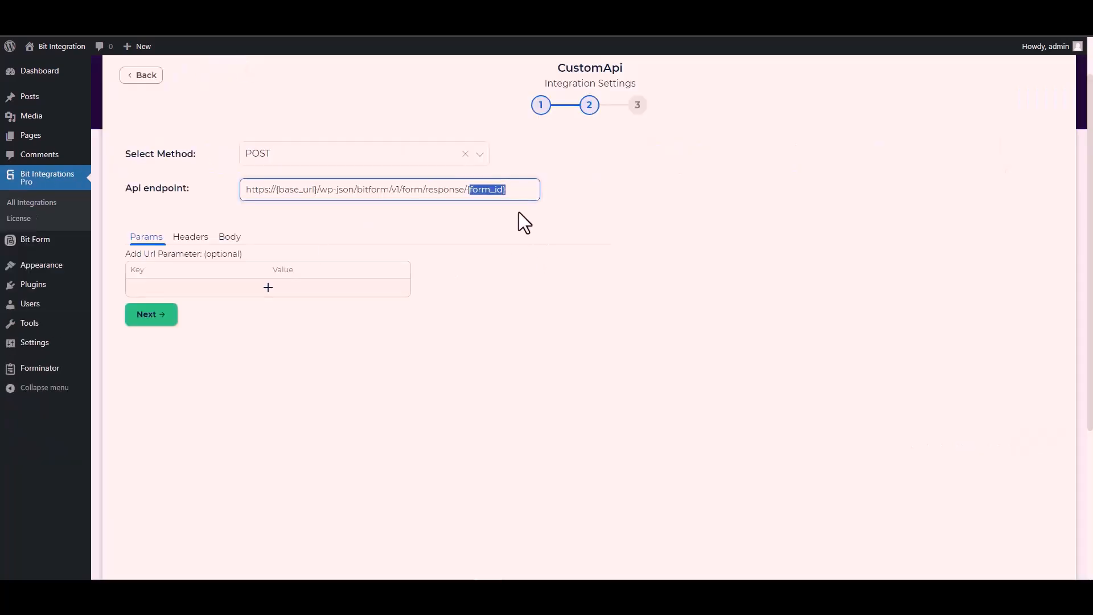
key("BackSpace")
key("BackSpace")
type("1")
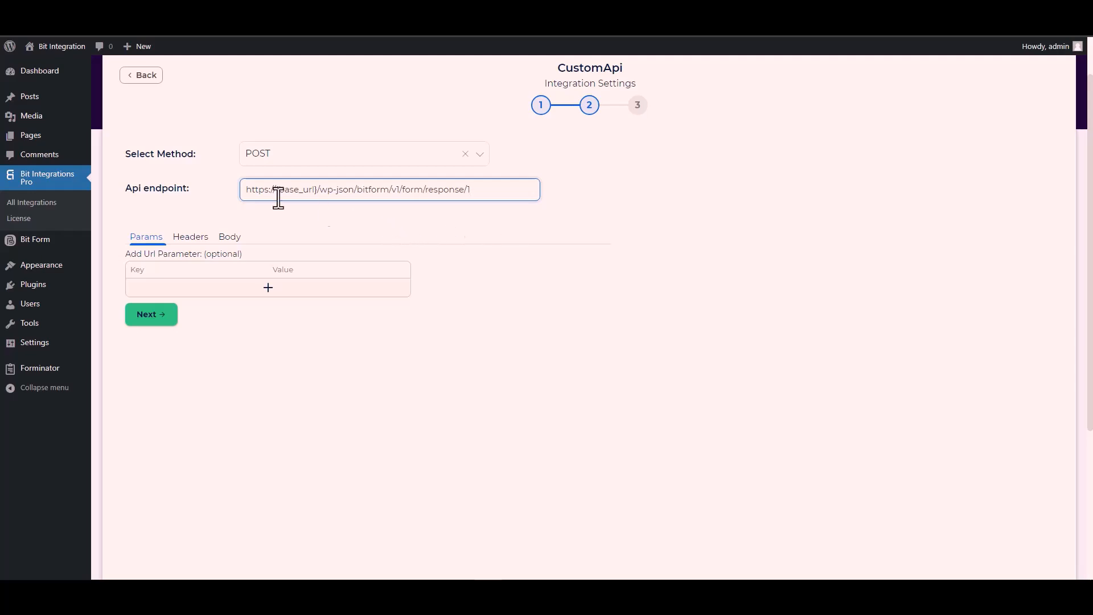
left_click_drag(317, 189, 276, 189)
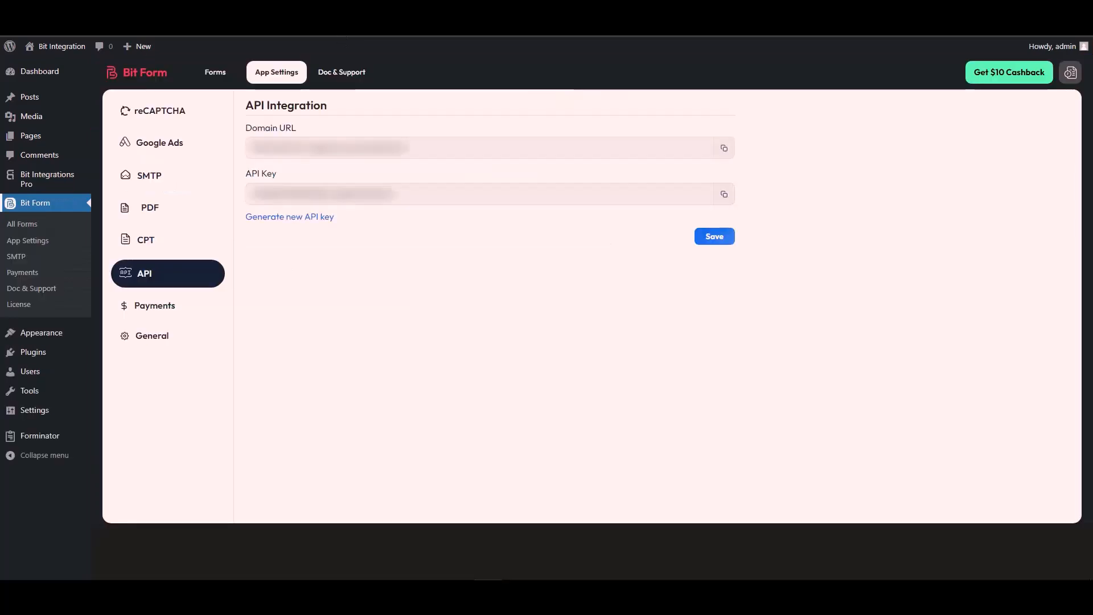
left_click(306, 149)
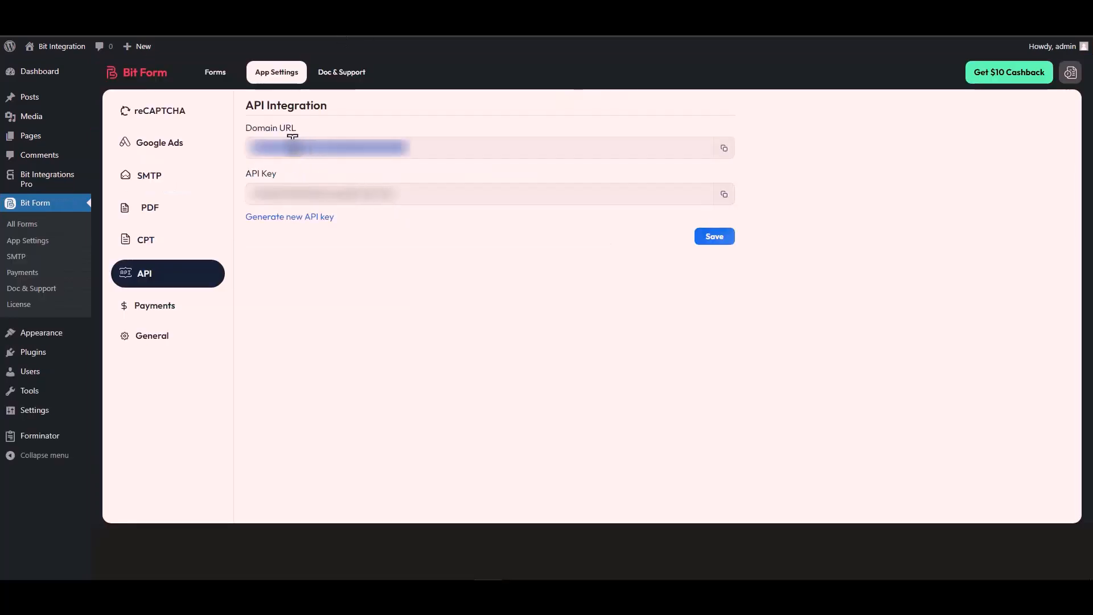
left_click(724, 148)
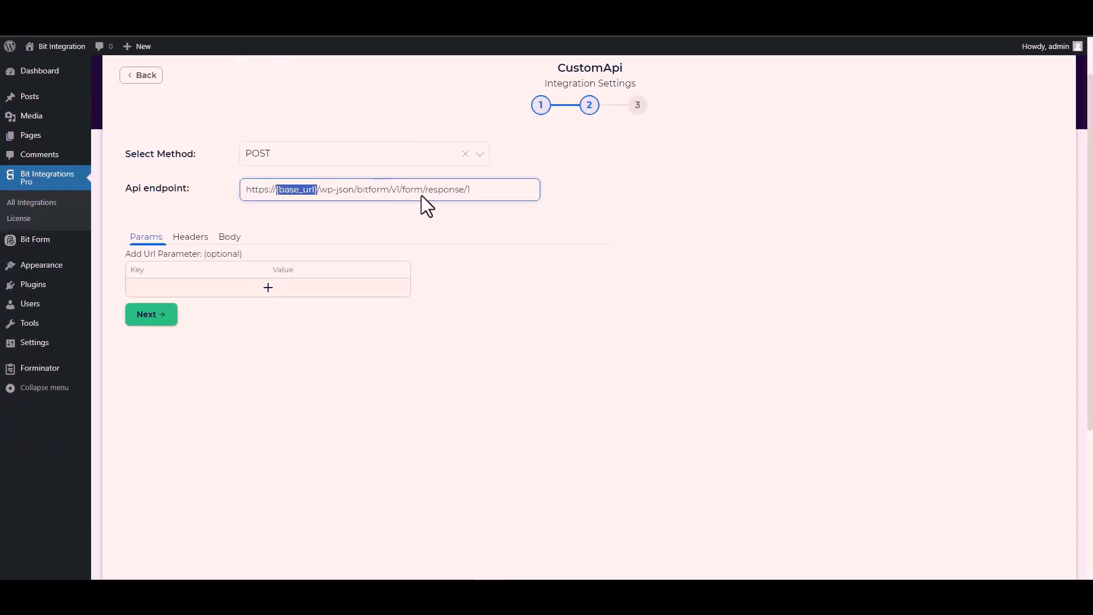
left_click(319, 189)
left_click_drag(317, 189, 242, 195)
key("ctrl+v")
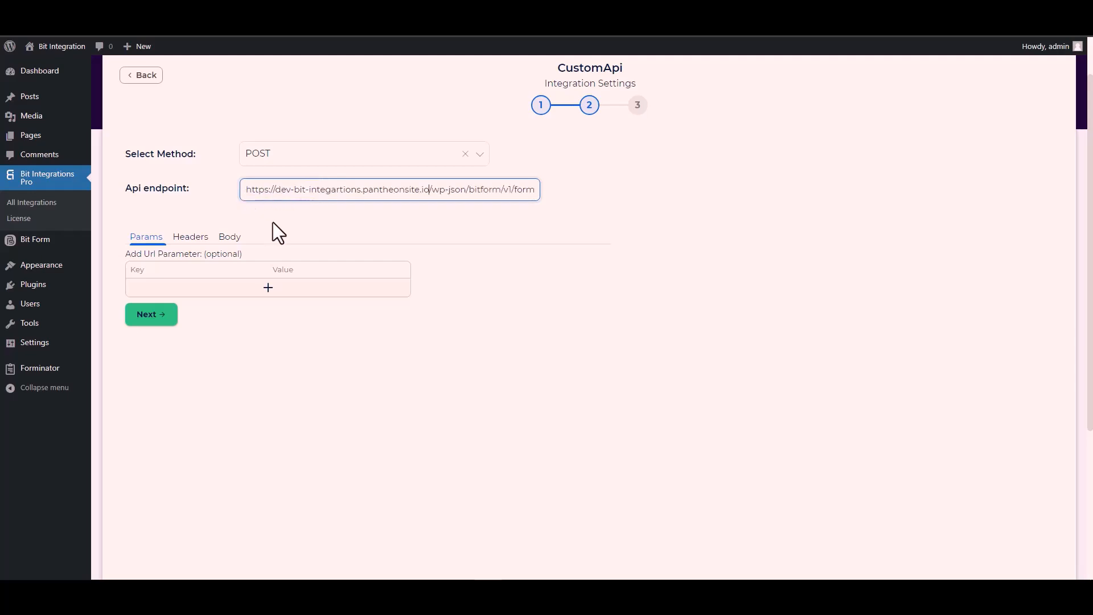
left_click(373, 220)
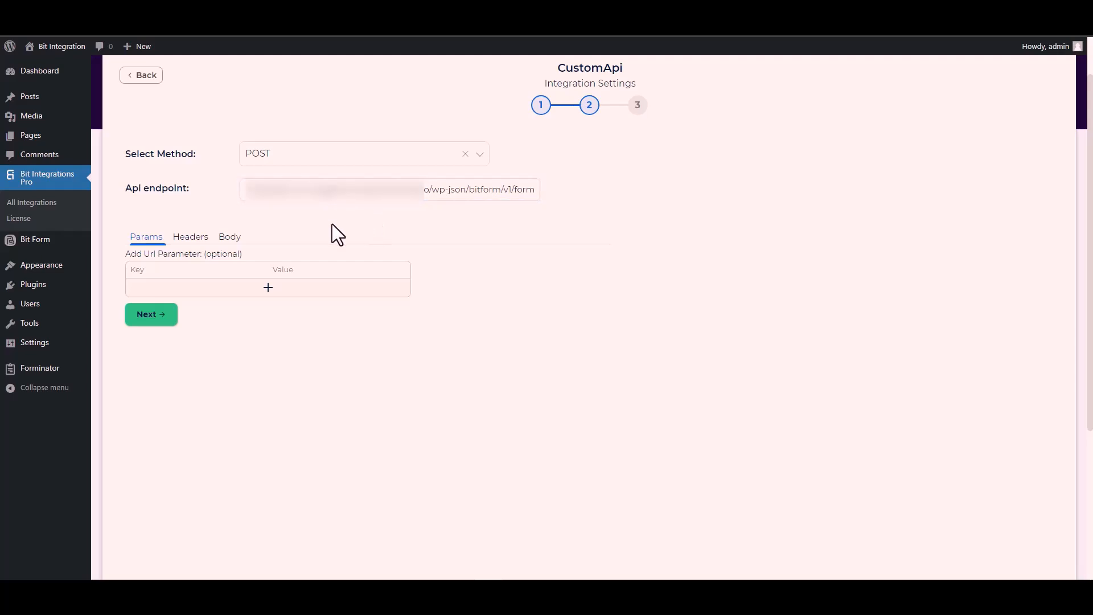
Enable Send All Data for the request body and set its content type to application/x-www-form-urlencoded
left_click(230, 238)
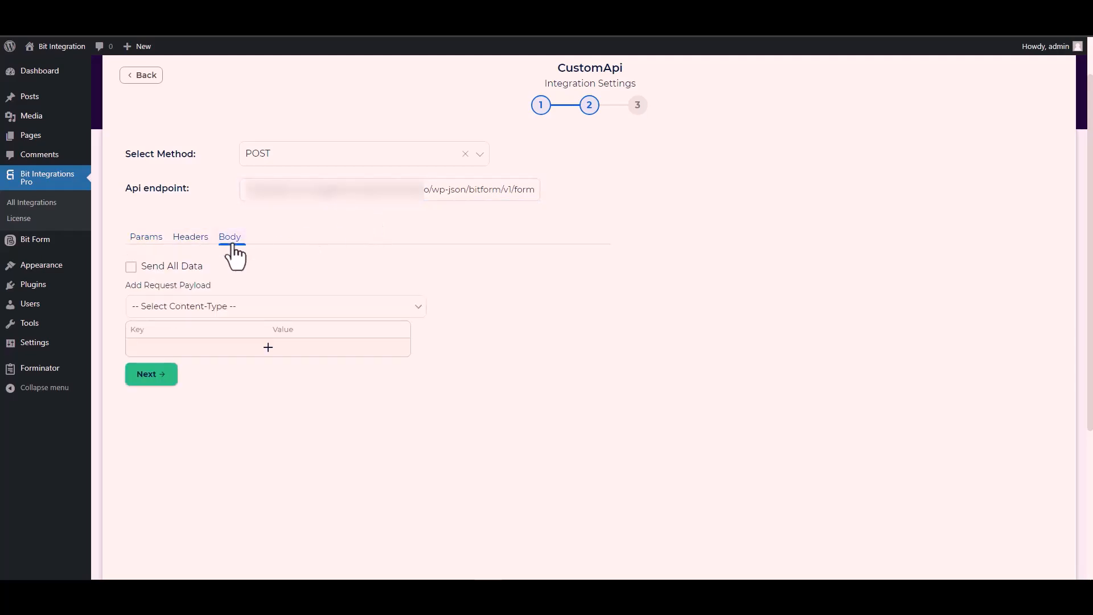
left_click(154, 269)
scroll(324, 267, "down", 3)
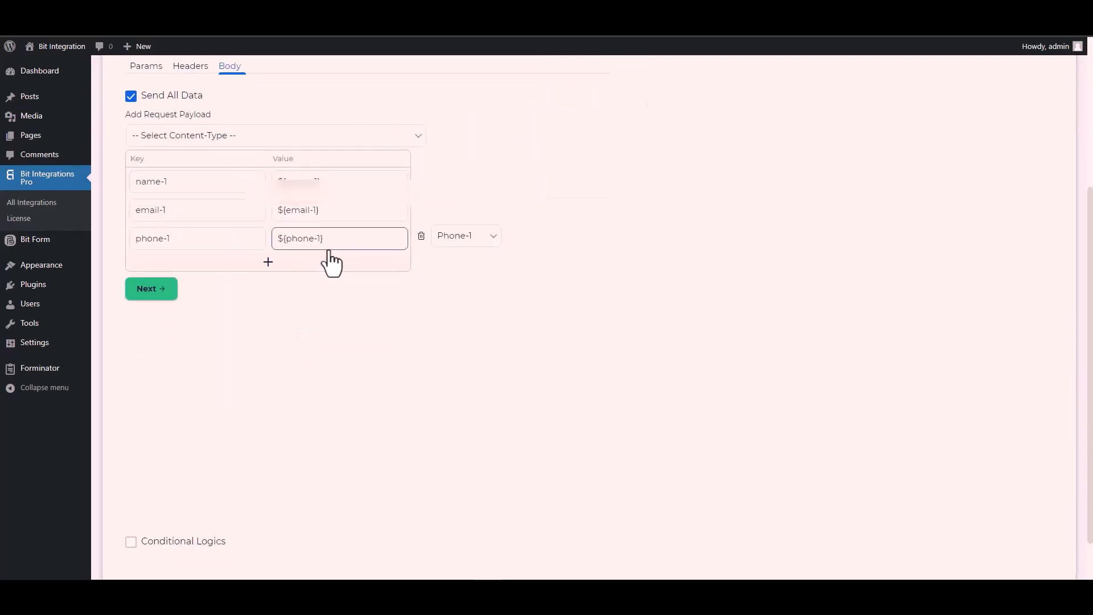
left_click(215, 135)
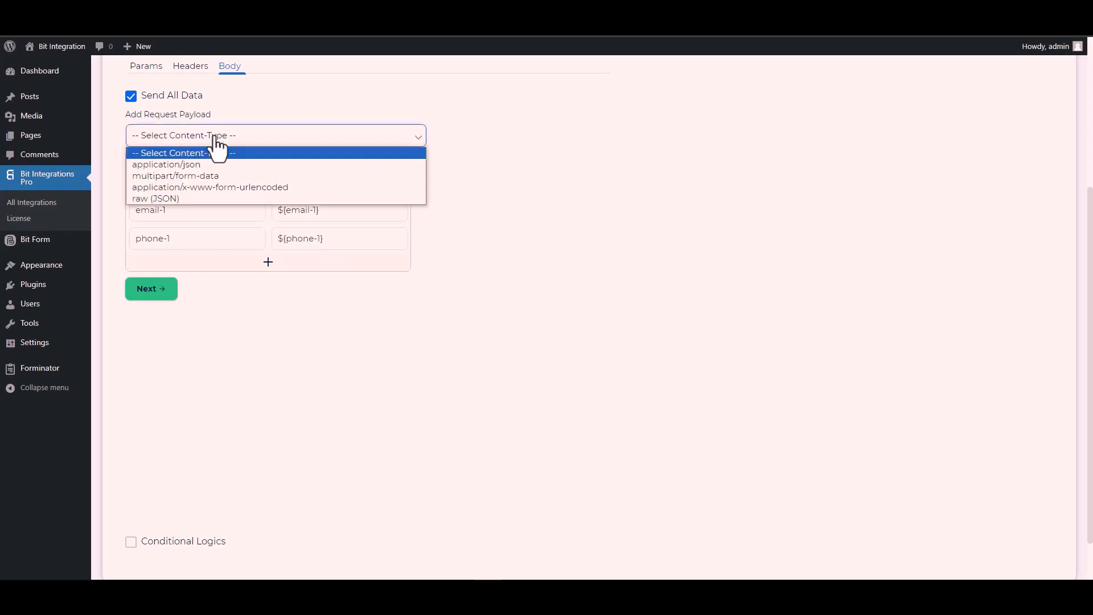
left_click(249, 186)
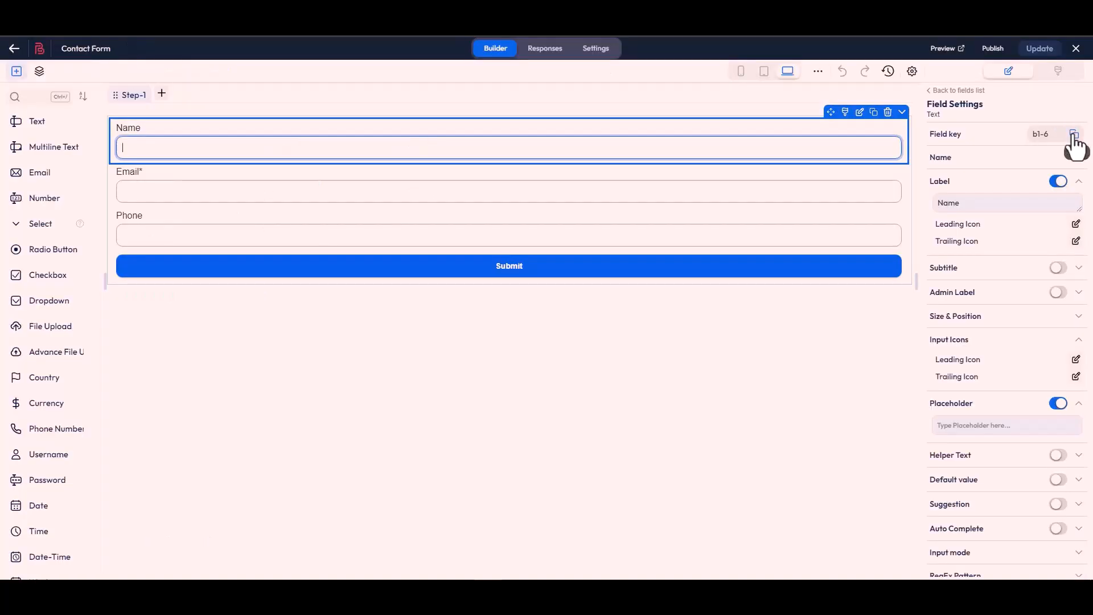
Copy the Name field's key from the Bit Form contact form and set the ${name-1} payload key to b1-6
left_click(1074, 134)
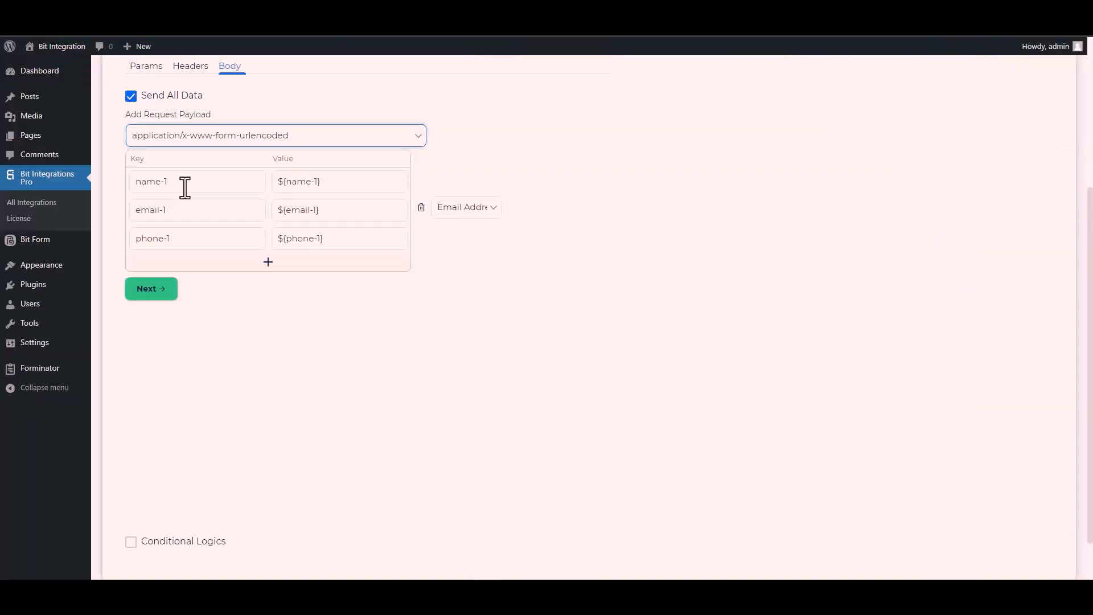
triple_click(187, 182)
key("ctrl+v")
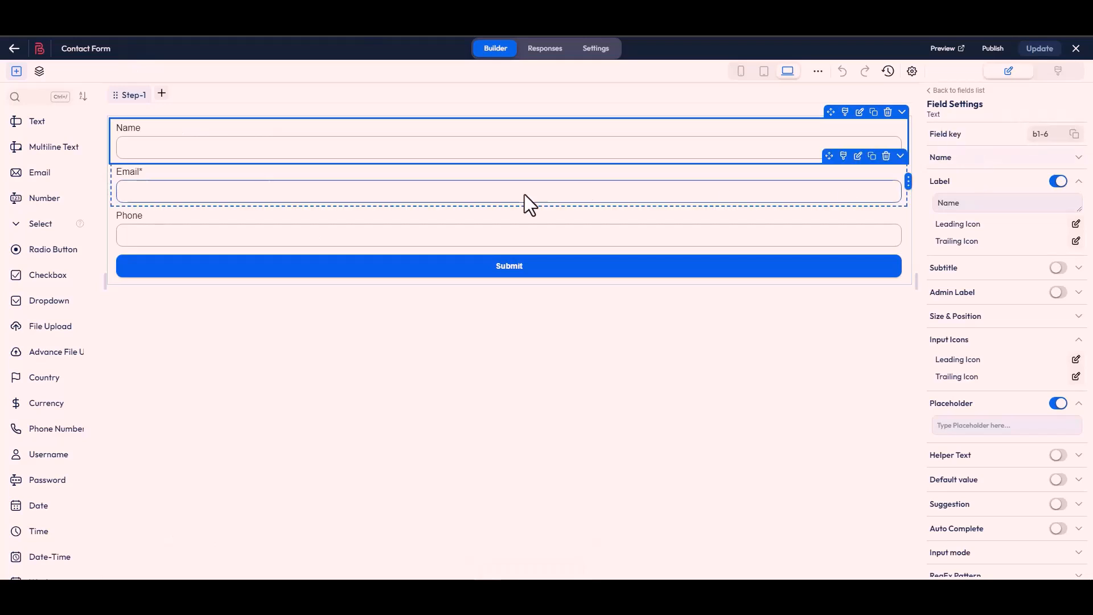
Copy the Email field's key from the contact form and replace the ${email-1} payload key with b1-4
left_click(529, 204)
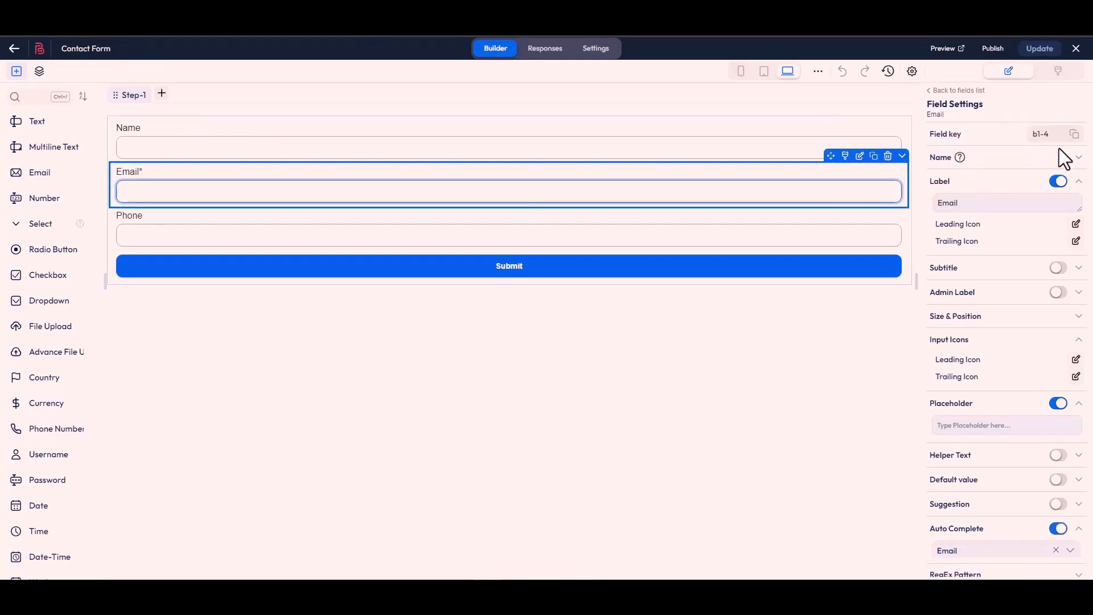
left_click(1074, 134)
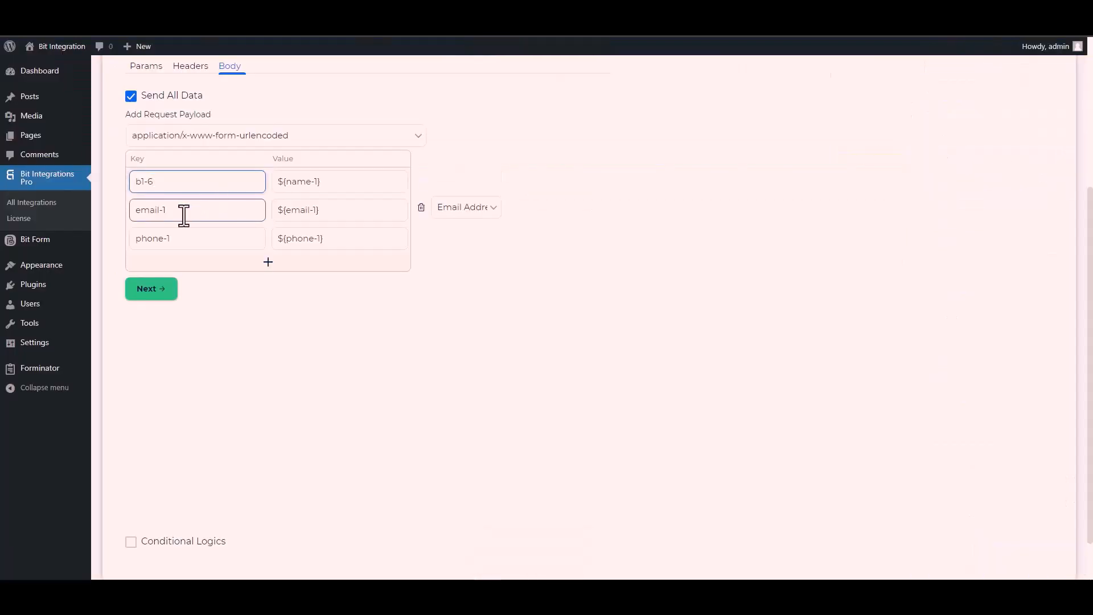
double_click(183, 215)
key("ctrl+a")
key("ctrl+v")
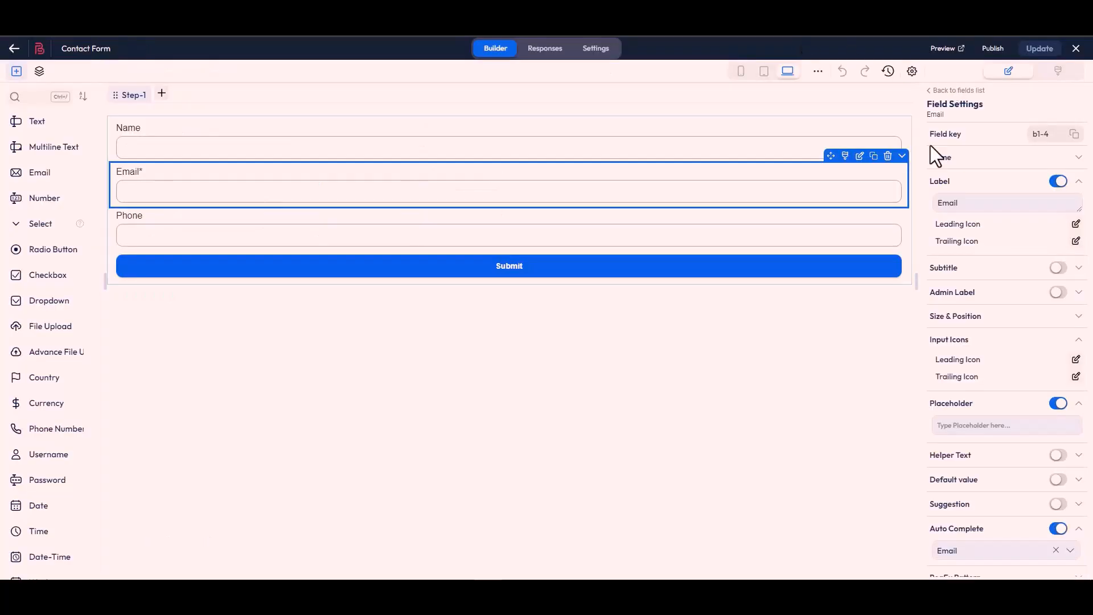
Copy the Phone field's key from the contact form and replace the ${phone-1} payload key with b1-7
left_click(551, 248)
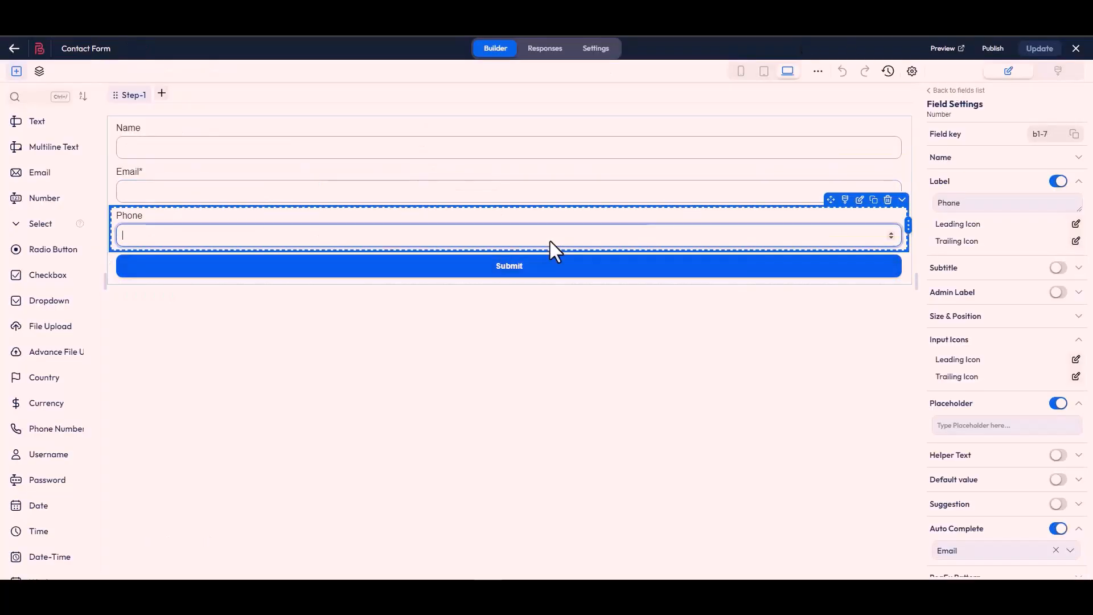
left_click(1074, 135)
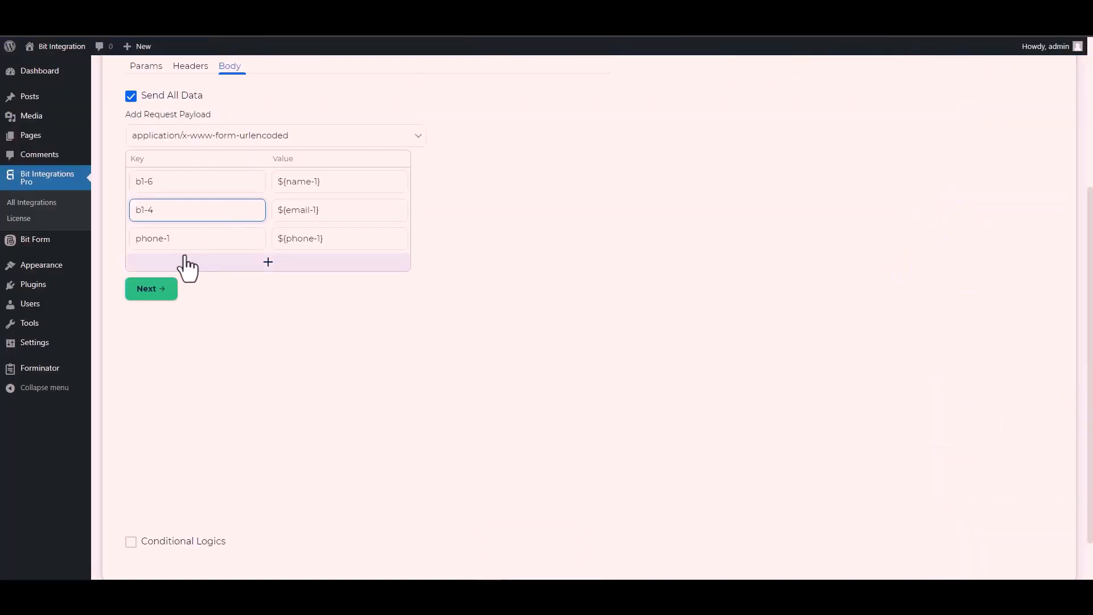
left_click(179, 246)
key("ctrl+a")
key("ctrl+v")
scroll(138, 460, "down", 1)
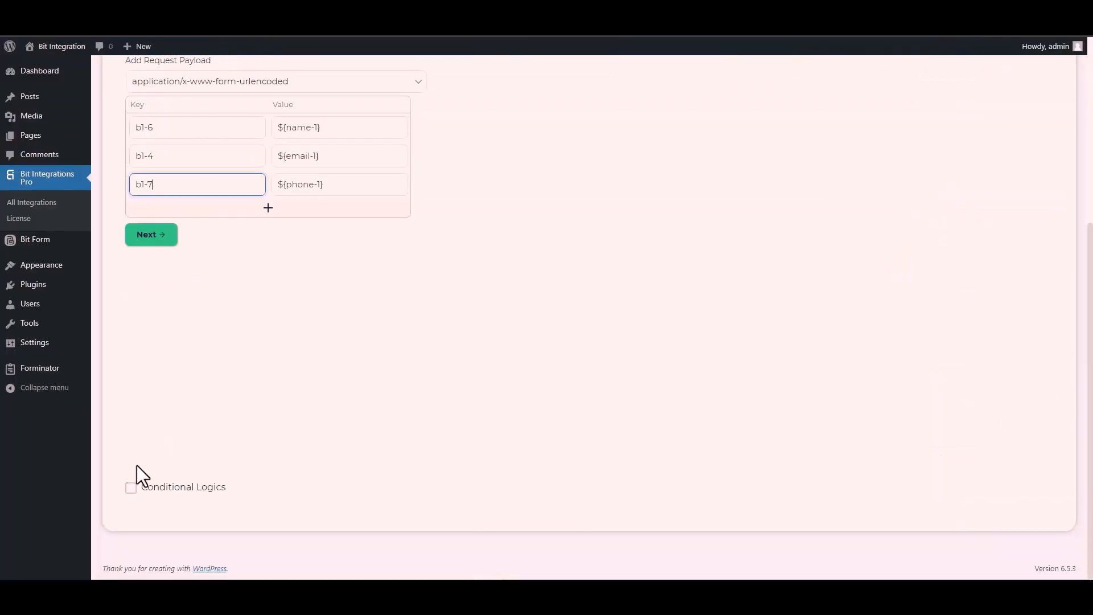
left_click(131, 487)
scroll(216, 402, "down", 2)
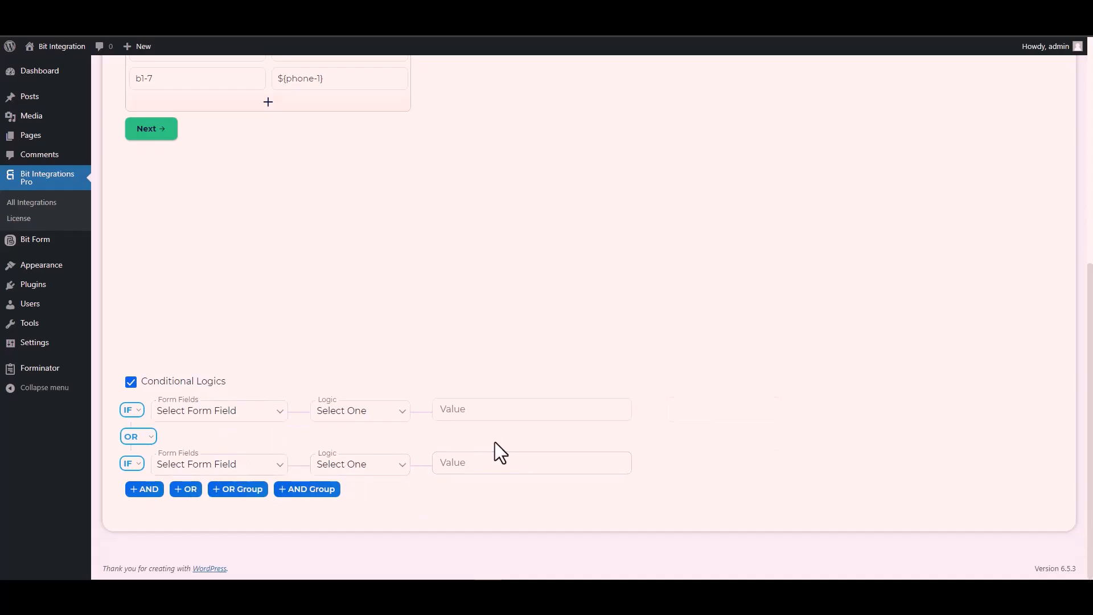
left_click(128, 383)
Proceed to the final stage of the CustomApi integration settings, then finish and save the integration
scroll(265, 384, "up", 4)
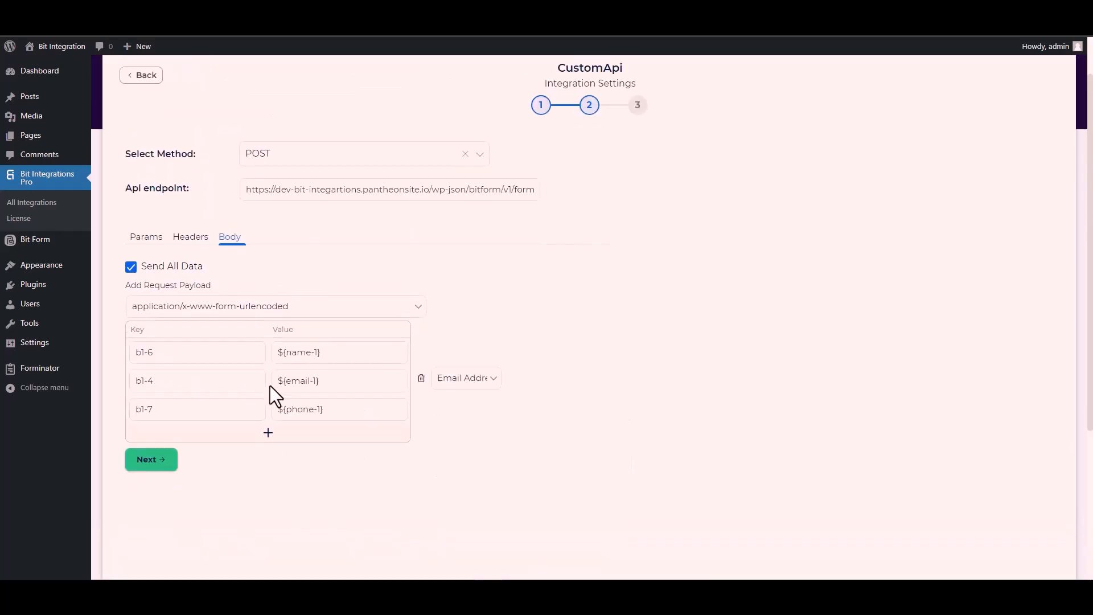
left_click(159, 467)
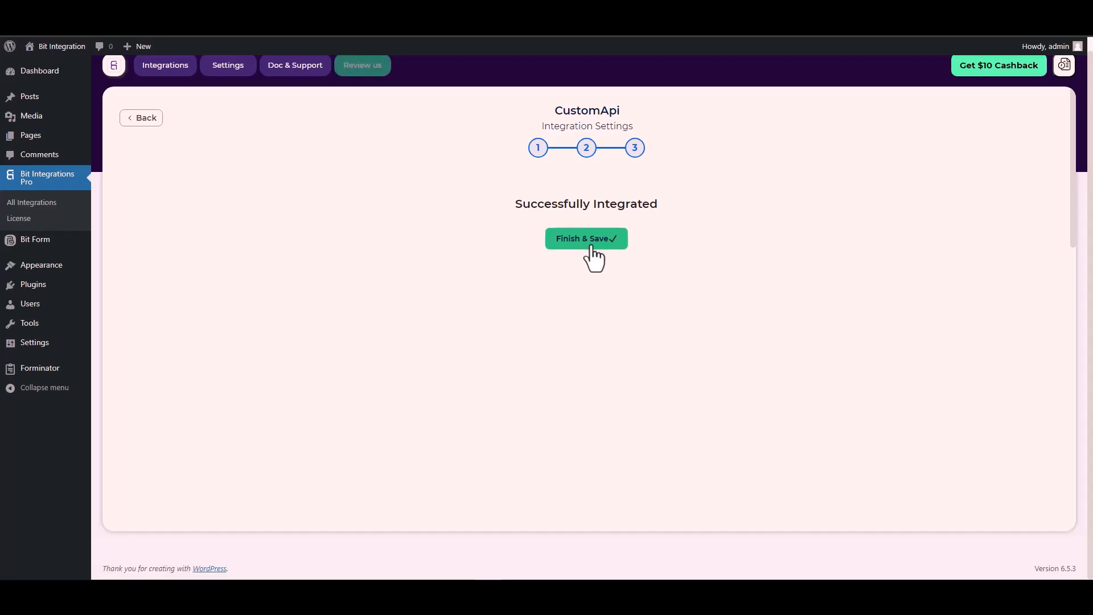
left_click(591, 249)
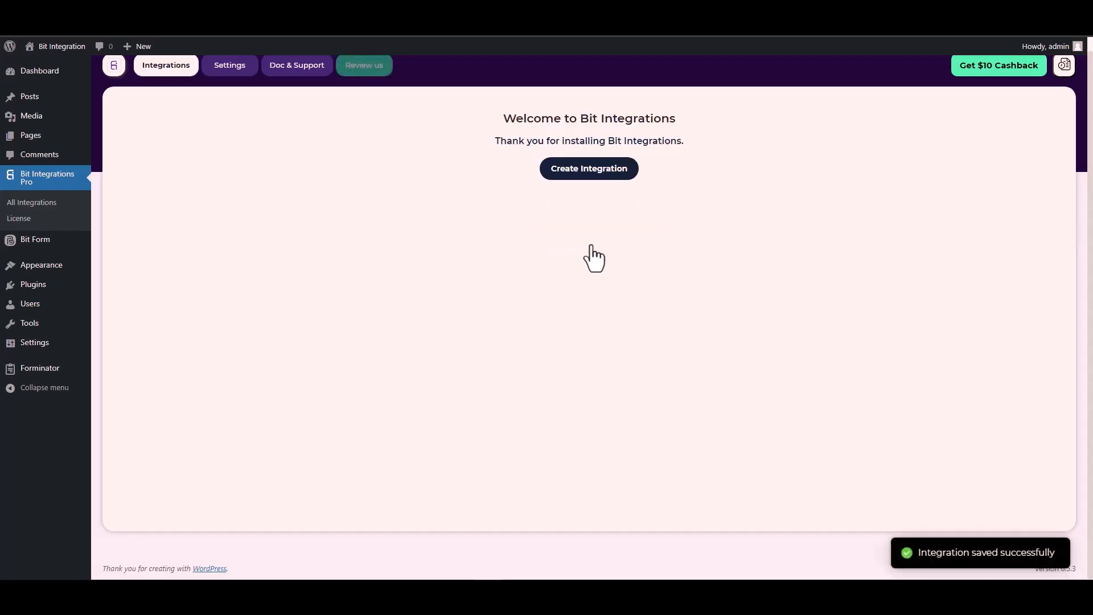
Enter Bit Integrations as the name in the front-end submission form
left_click(541, 282)
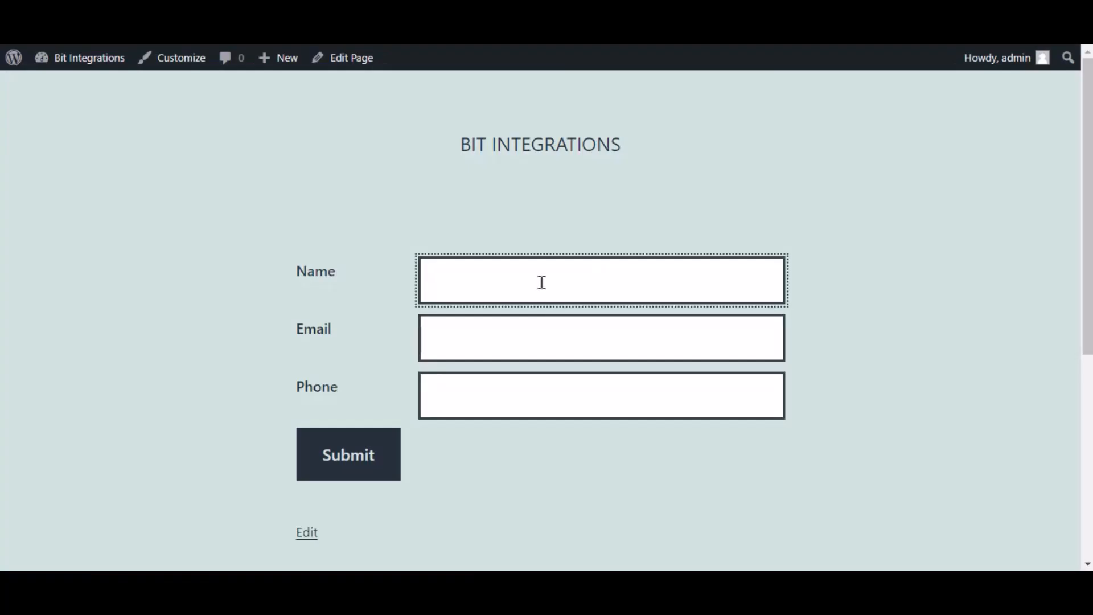
type("bit")
key("BackSpace")
key("BackSpace")
key("BackSpace")
type("Bit Integrations")
Fill in the contact's e-mail and phone number in the front-end form and submit it
key("Tab")
key("Tab")
type("444")
type("666")
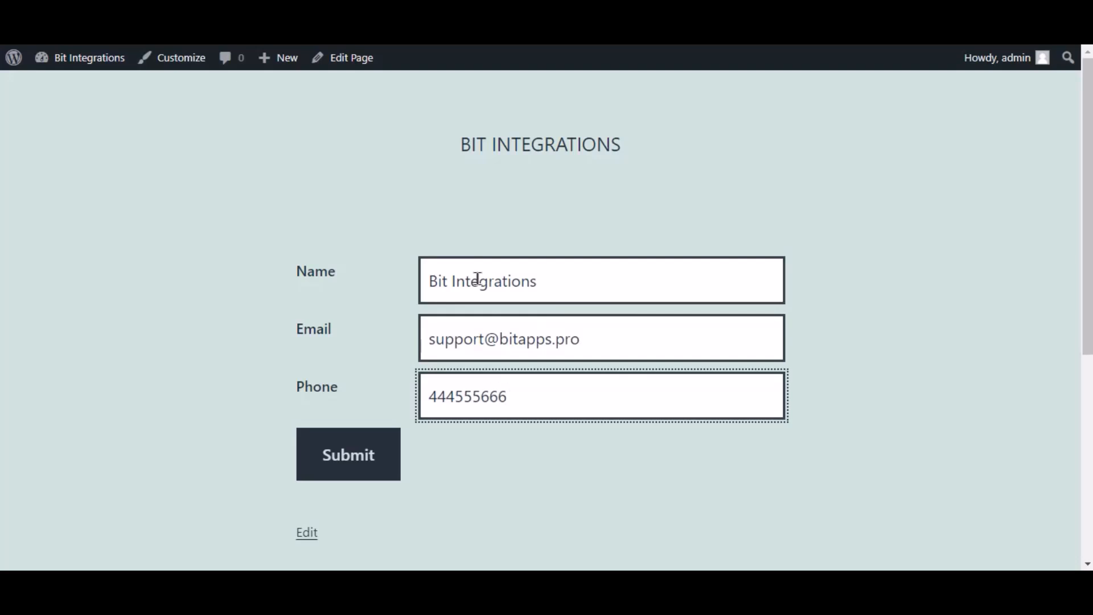
left_click(349, 451)
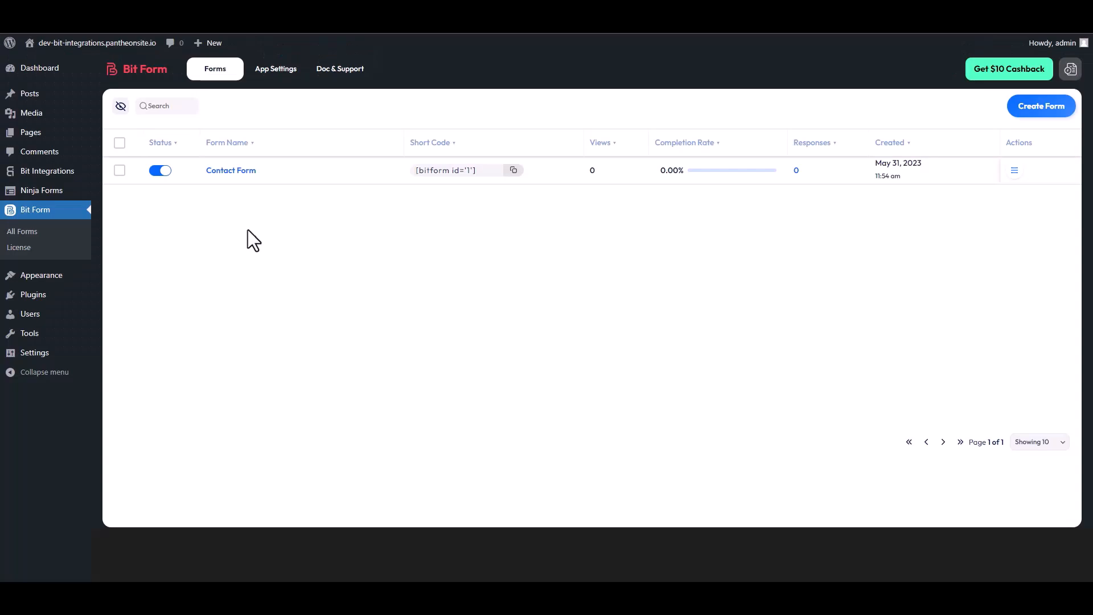
Open the responses of Contact Form in Bit Form to check for the submitted entry
left_click(1014, 170)
left_click(977, 208)
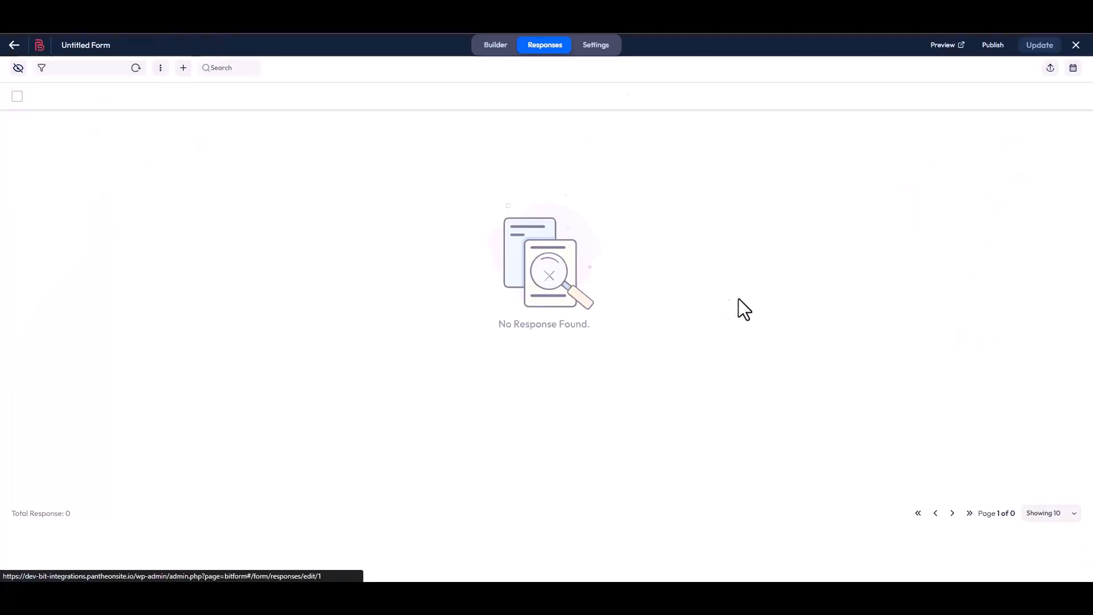